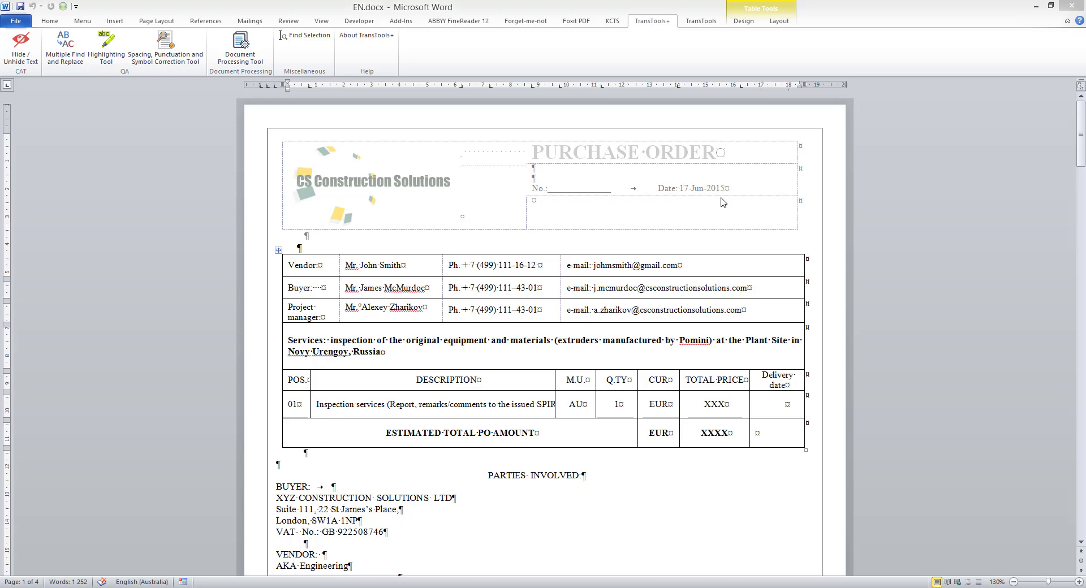
- Open the Dual-Language Document Assistant from the TransTools tab
left_click(710, 17)
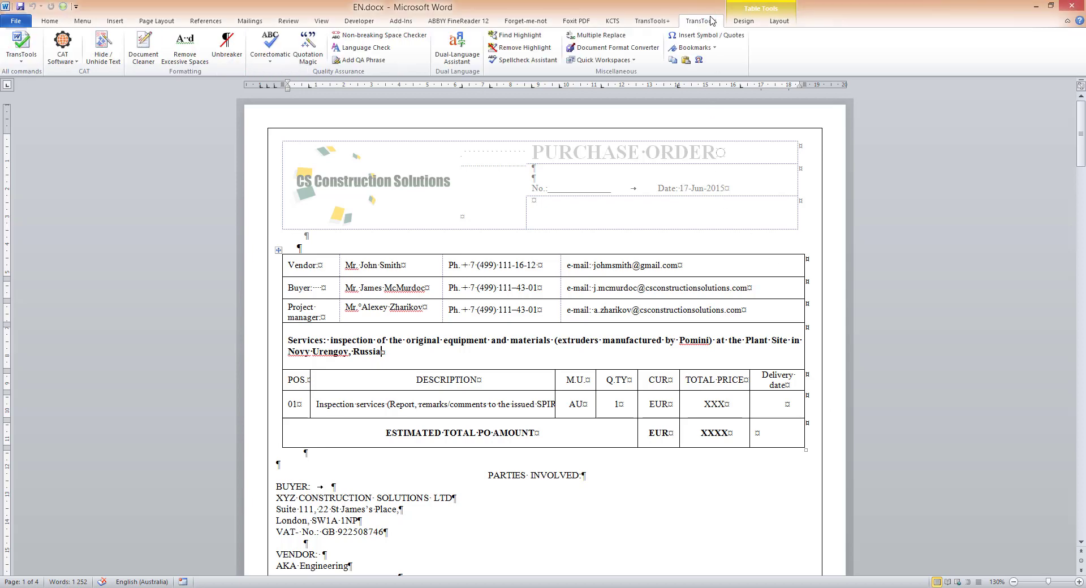
left_click(473, 50)
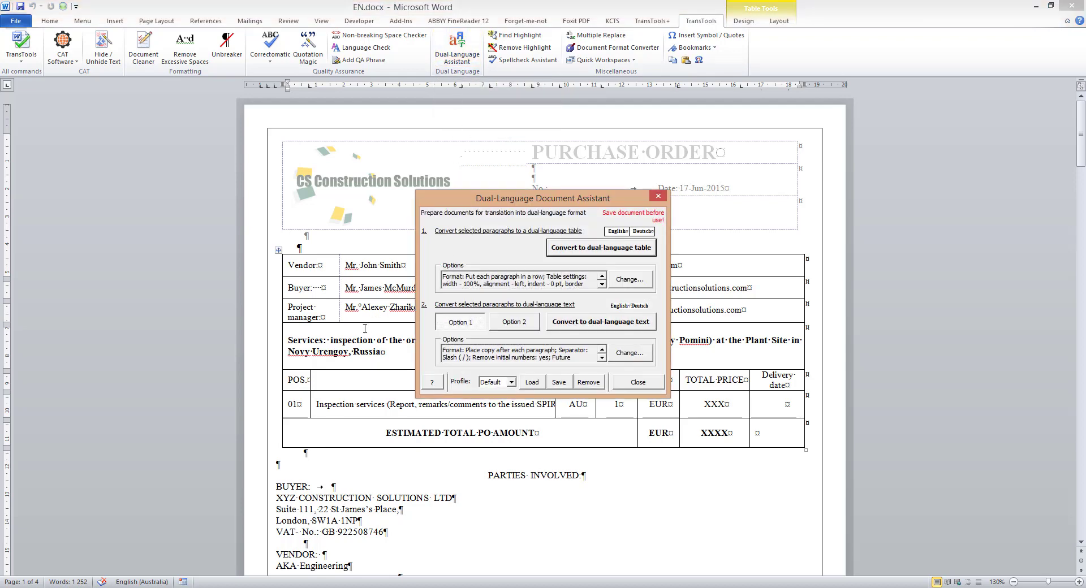
- Select the table rows from Vendor to Estimated Total PO Amount, then the PARTIES INVOLVED heading line
left_click_drag(291, 265, 765, 437)
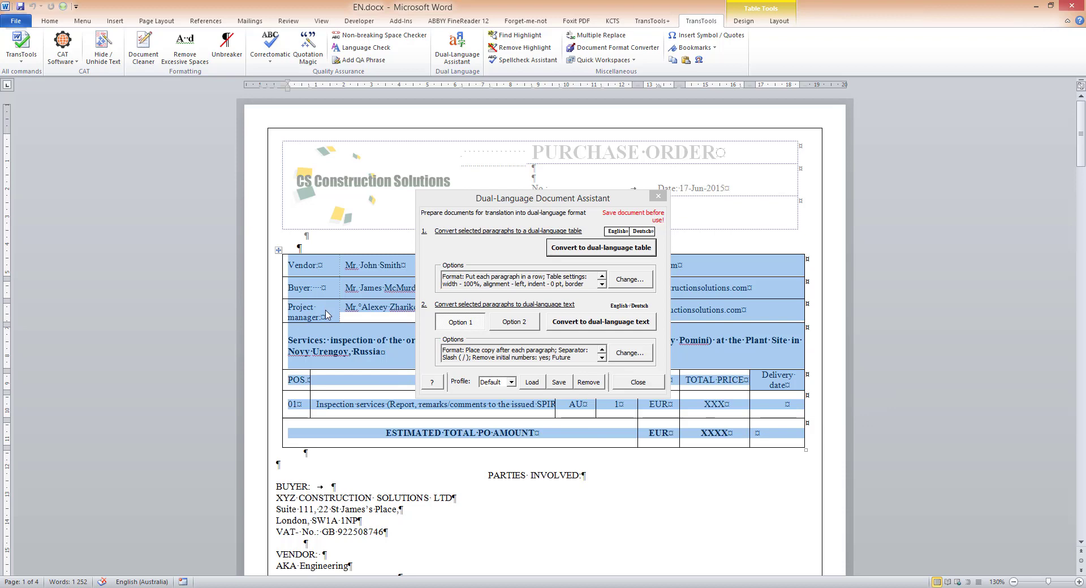
left_click(604, 198)
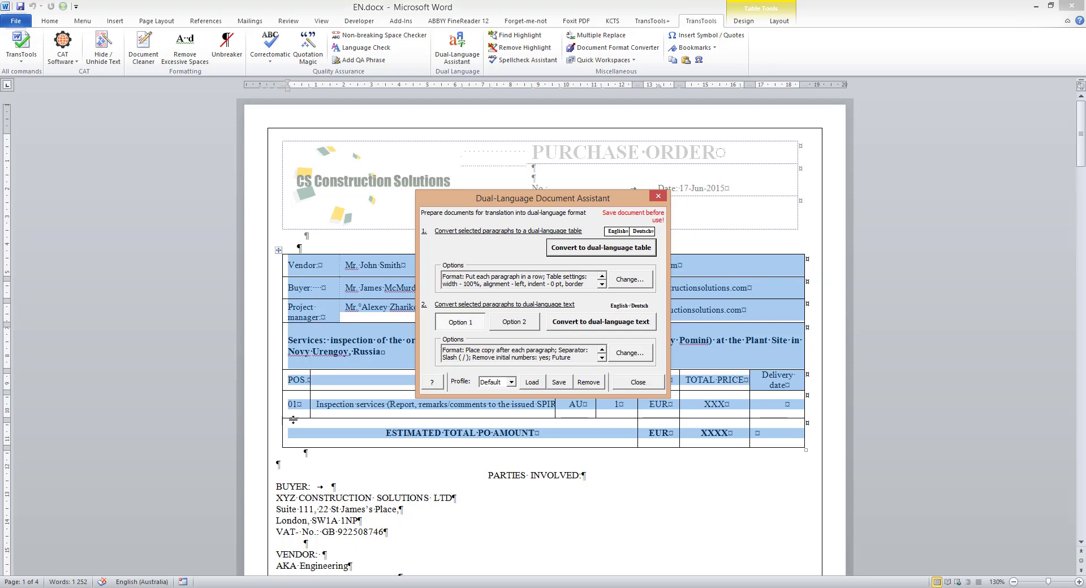
triple_click(302, 470)
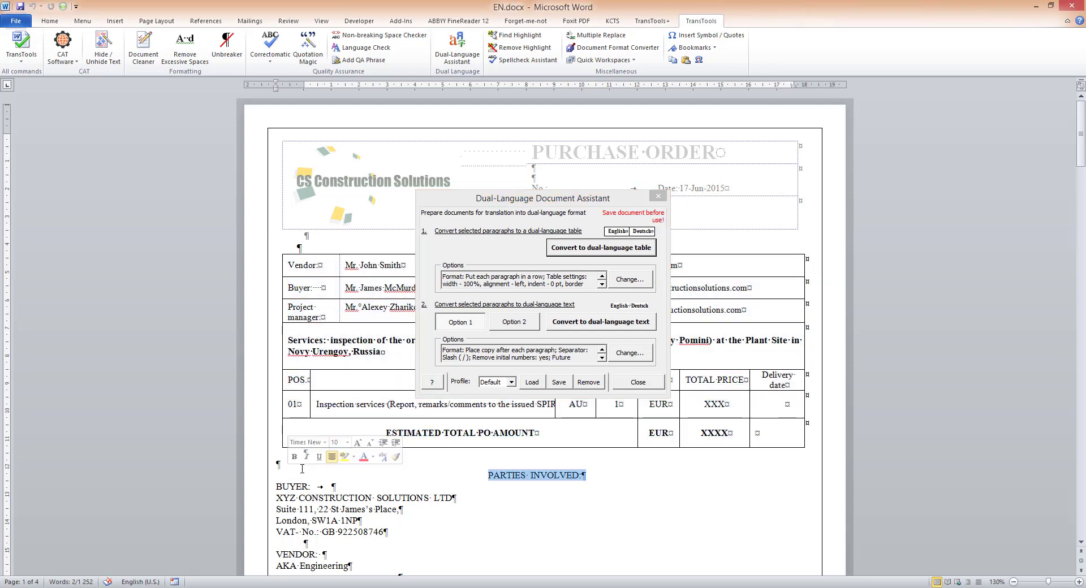
scroll(317, 441, "down", 3)
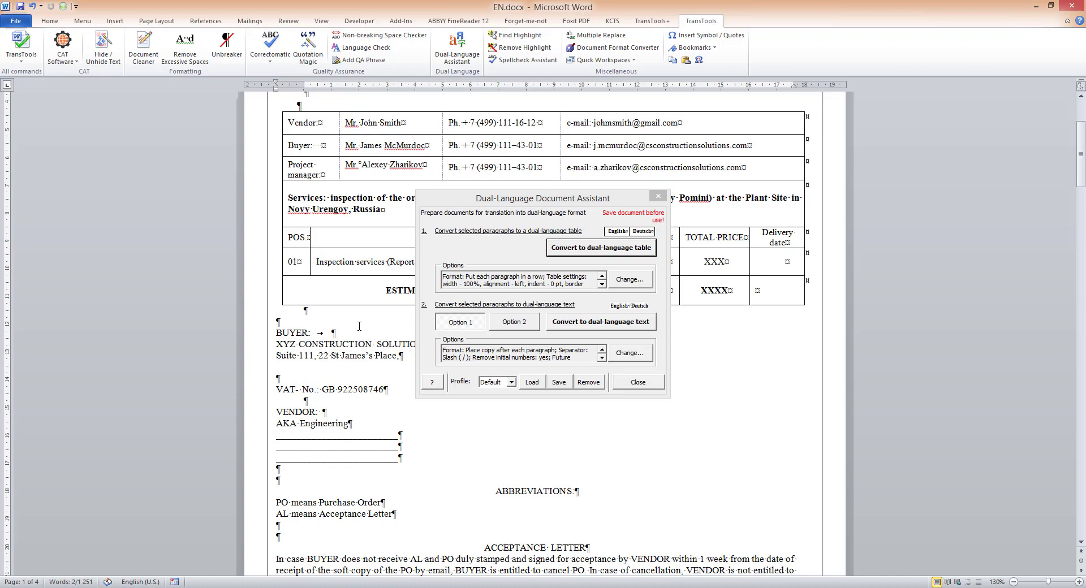
left_click(359, 327)
scroll(360, 326, "down", 6)
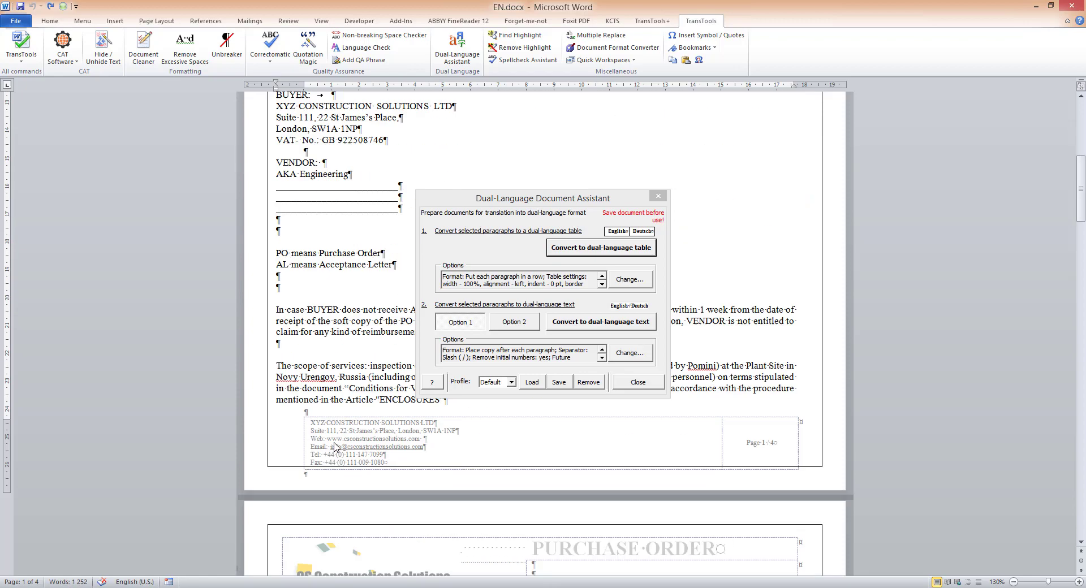
left_click(412, 358, "shift")
scroll(376, 339, "up", 9)
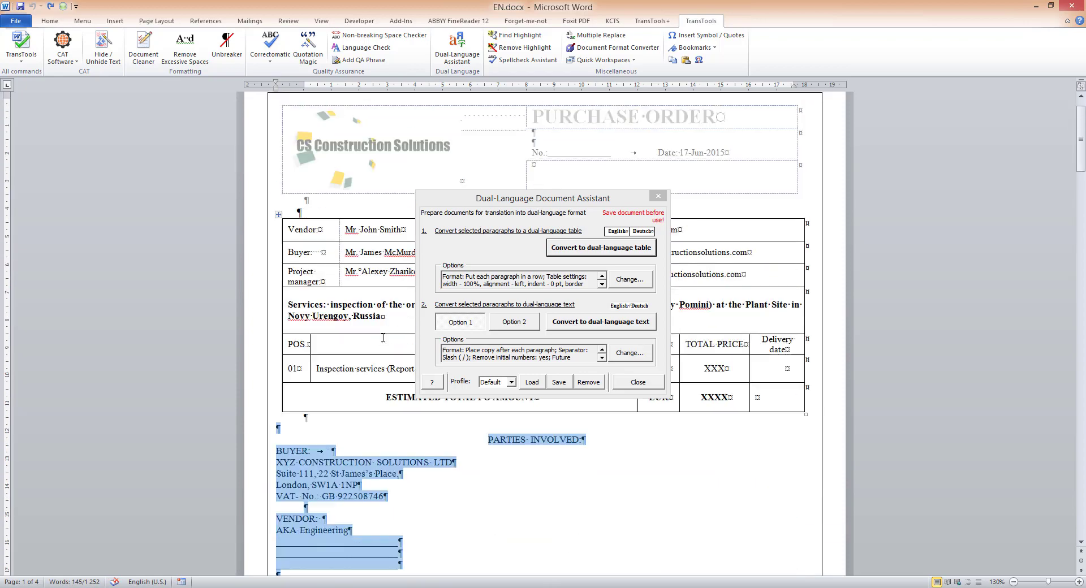
left_click_drag(291, 265, 777, 432)
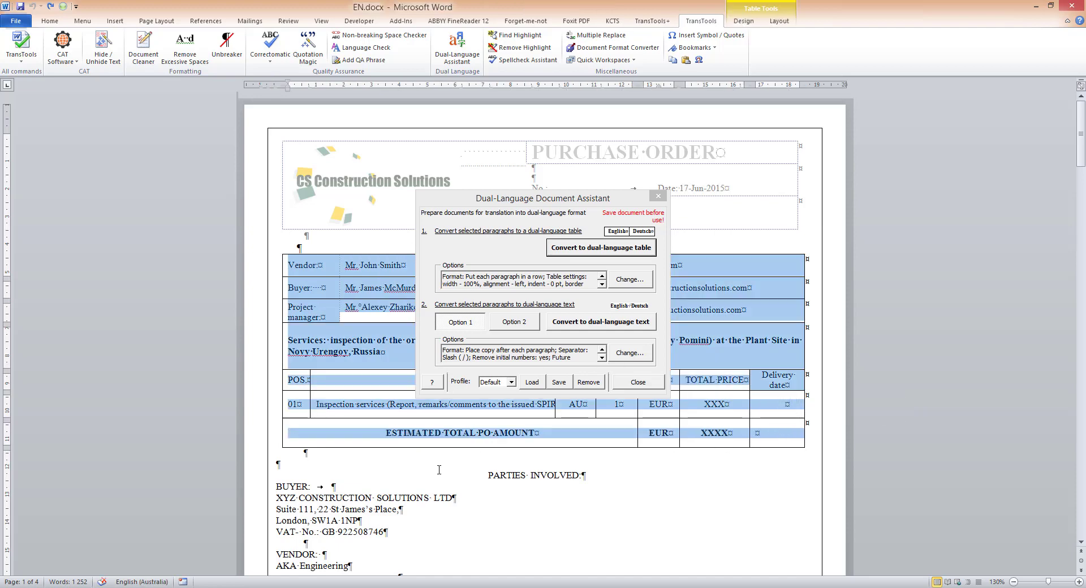
left_click(412, 485)
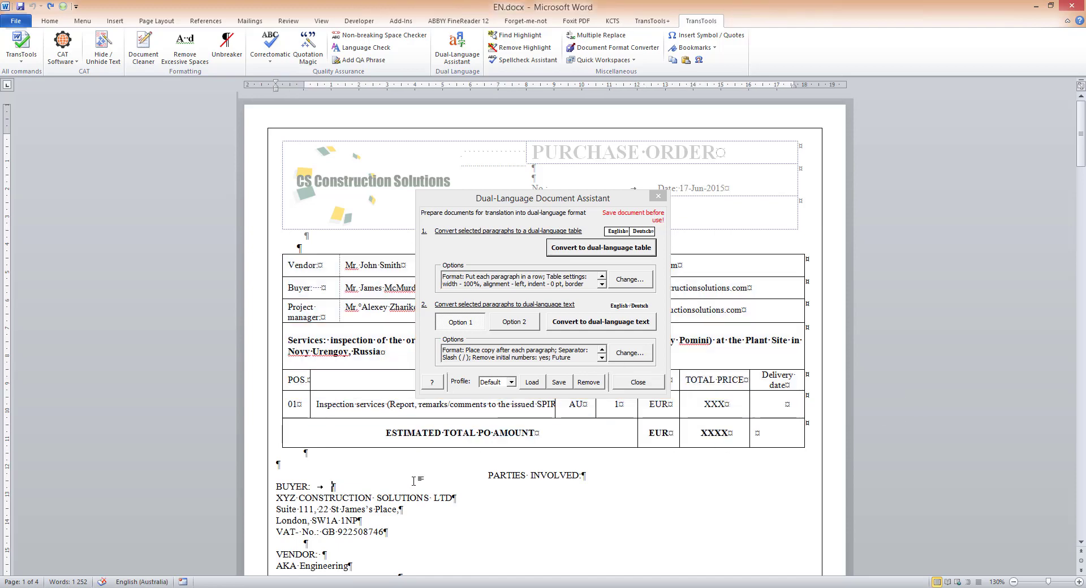
scroll(397, 438, "down", 10)
left_click(331, 357)
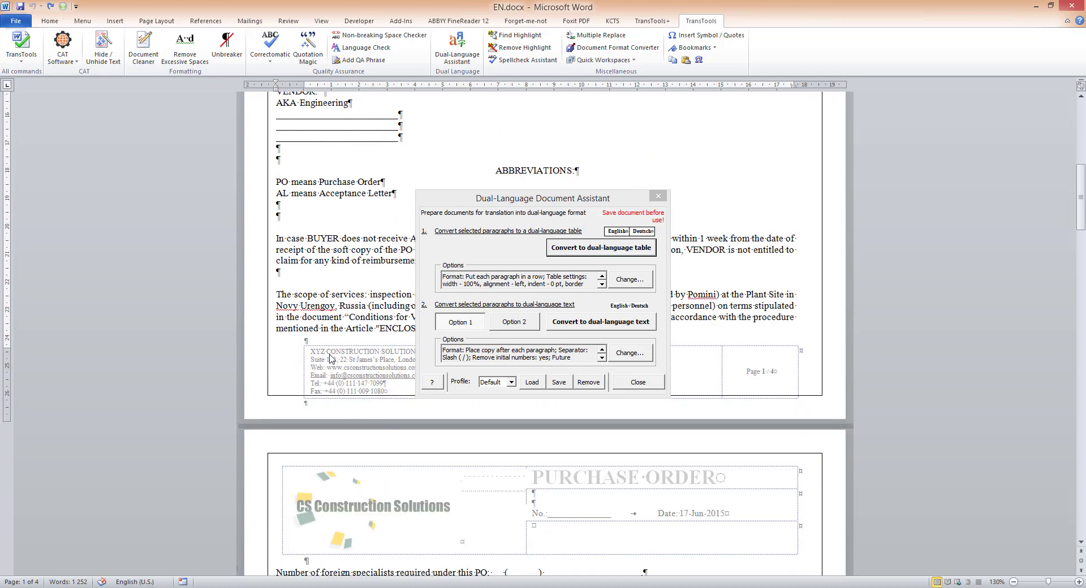
double_click(331, 357)
left_click_drag(311, 360, 390, 391)
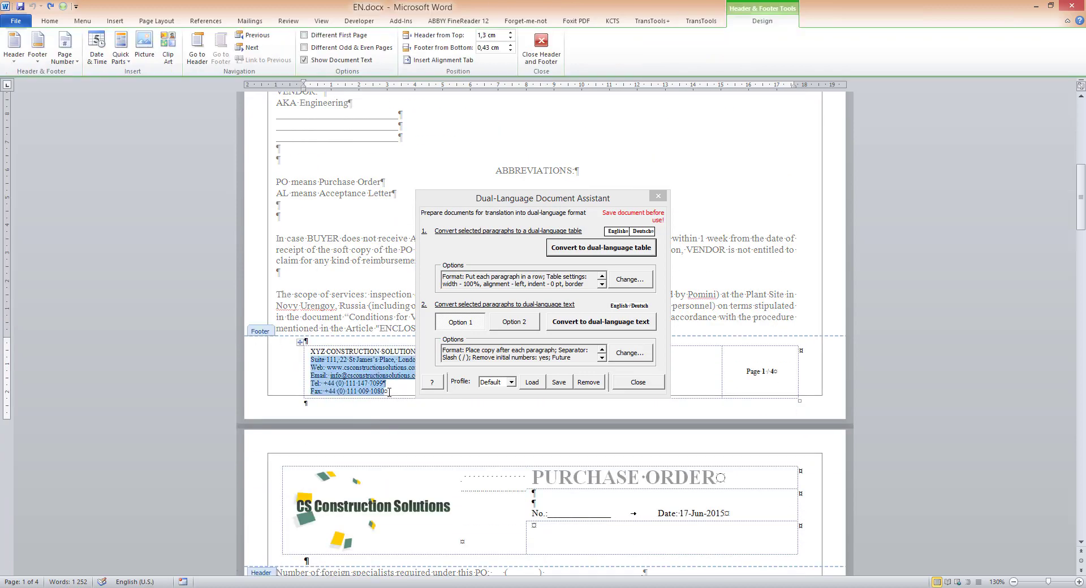
double_click(352, 297)
scroll(352, 297, "up", 8)
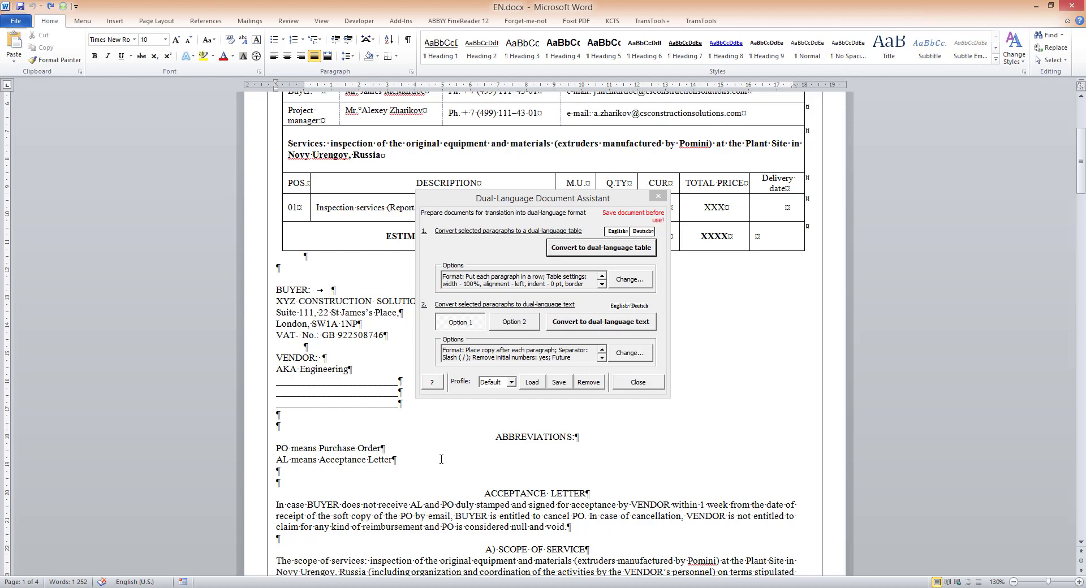
- Reselect the Vendor-to-Estimated-Total table rows, then clear that selection
left_click(333, 278)
scroll(333, 254, "up", 5)
left_click_drag(310, 247, 768, 418)
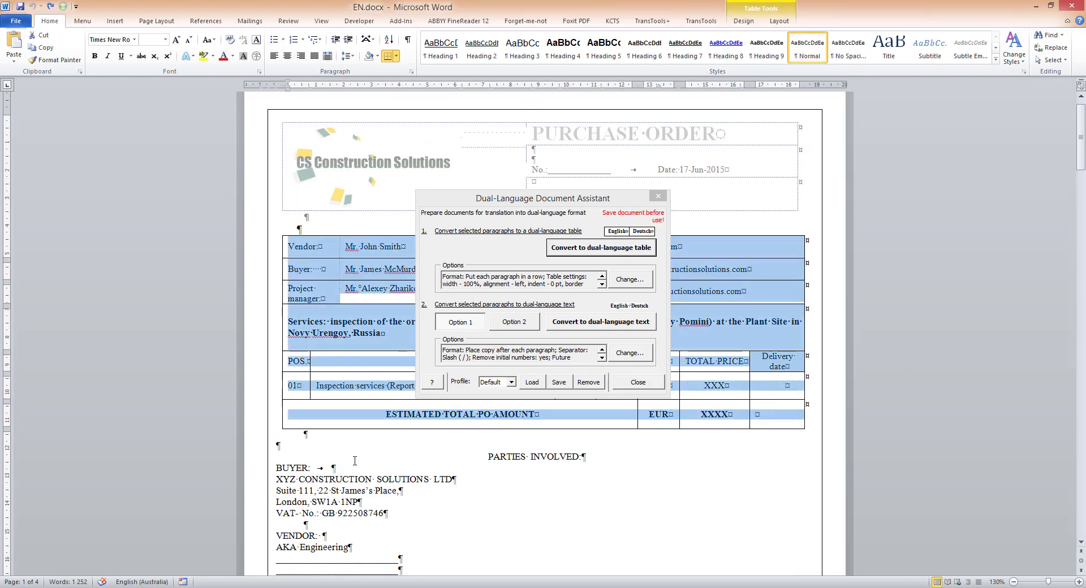
scroll(508, 162, "up", 1)
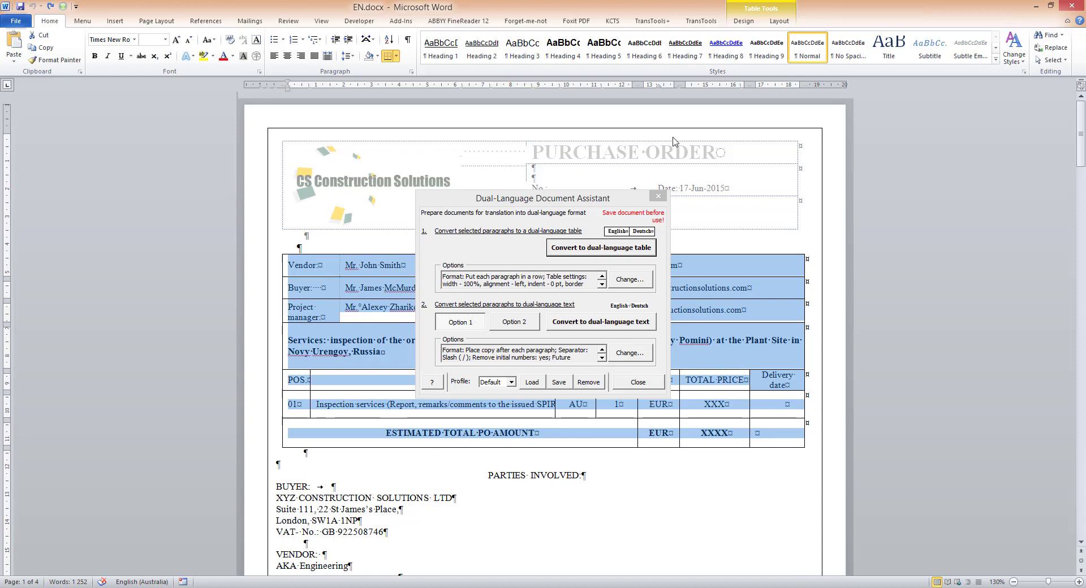
scroll(476, 419, "down", 10)
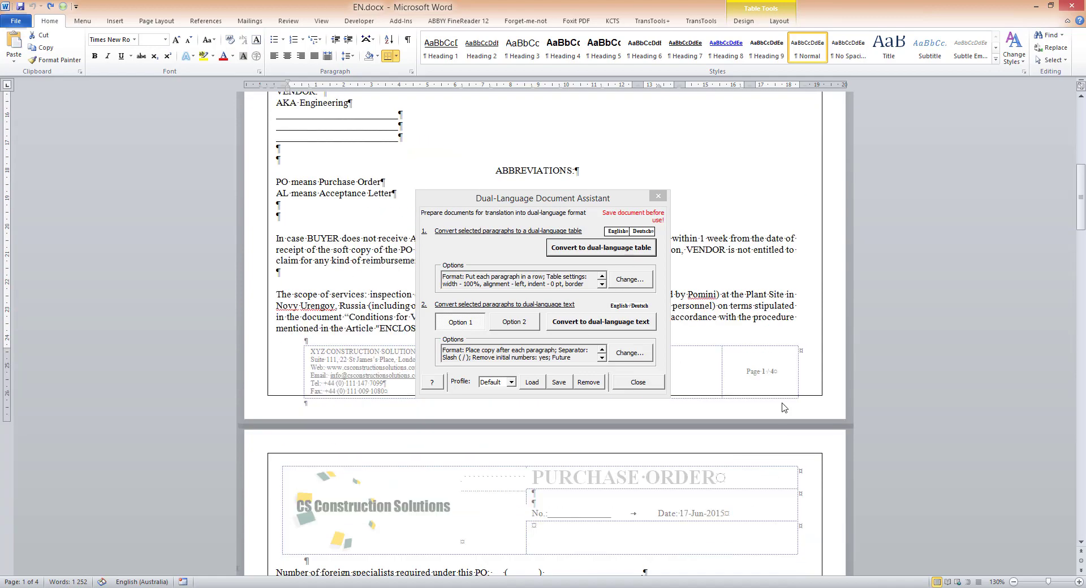
scroll(645, 418, "up", 6)
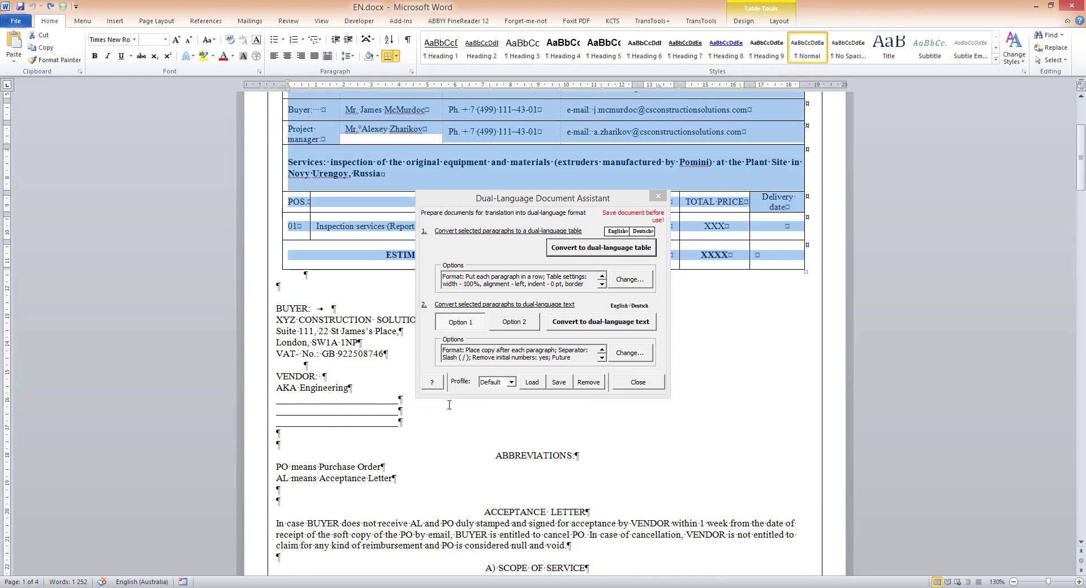
left_click(296, 282)
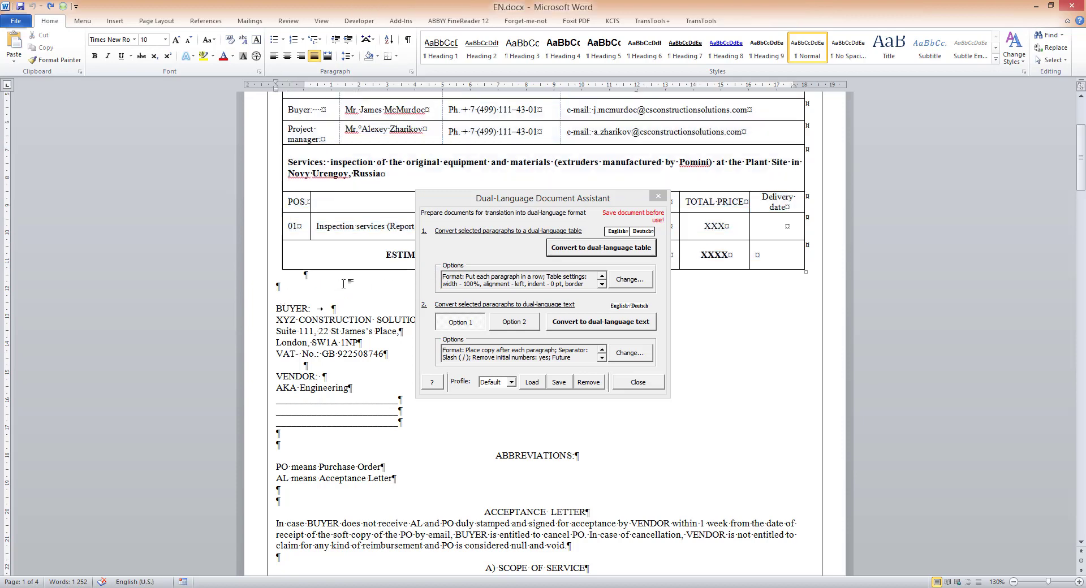
- Move the assistant aside and select from PARTIES INVOLVED through the last signature line
left_click_drag(587, 197, 859, 261)
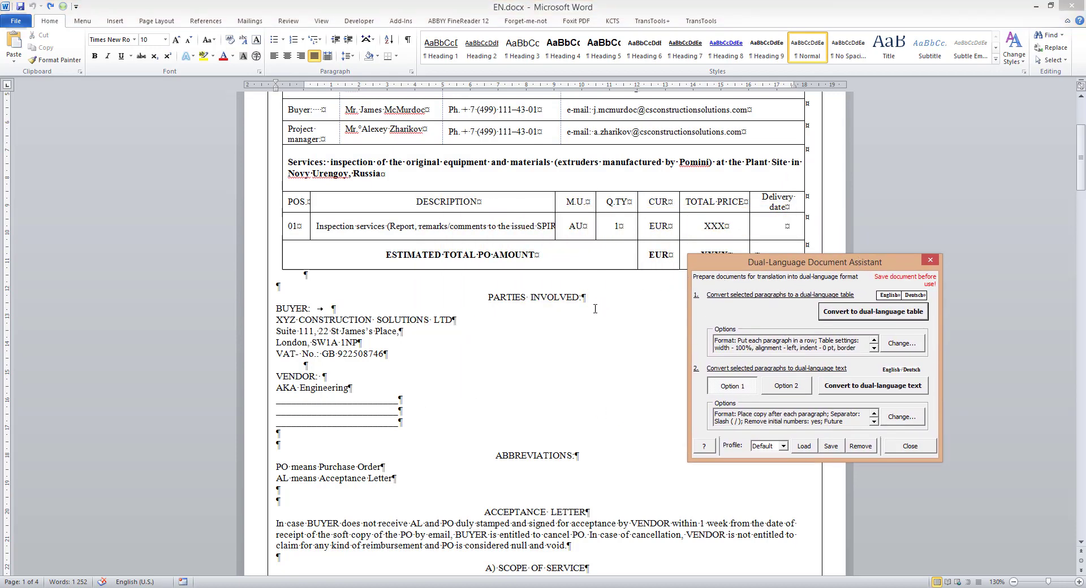
left_click(480, 297)
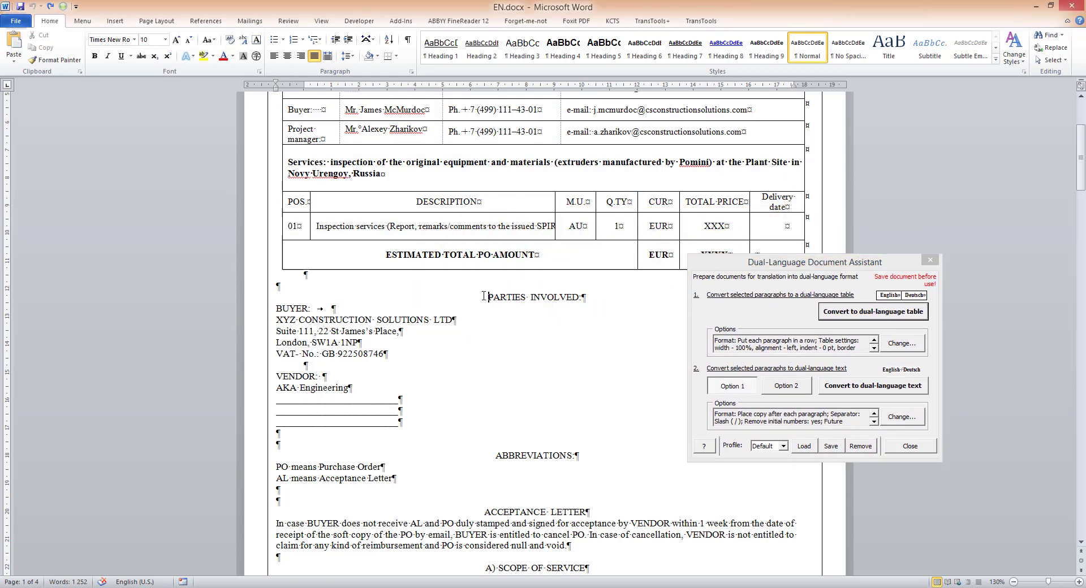
scroll(492, 311, "down", 20)
scroll(499, 326, "down", 20)
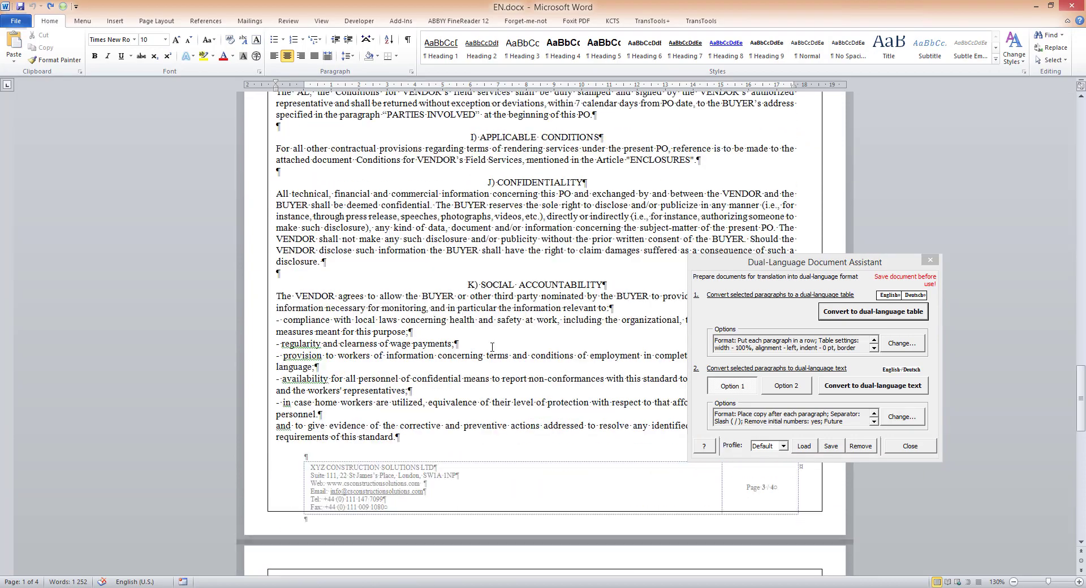
left_click(475, 335, "shift")
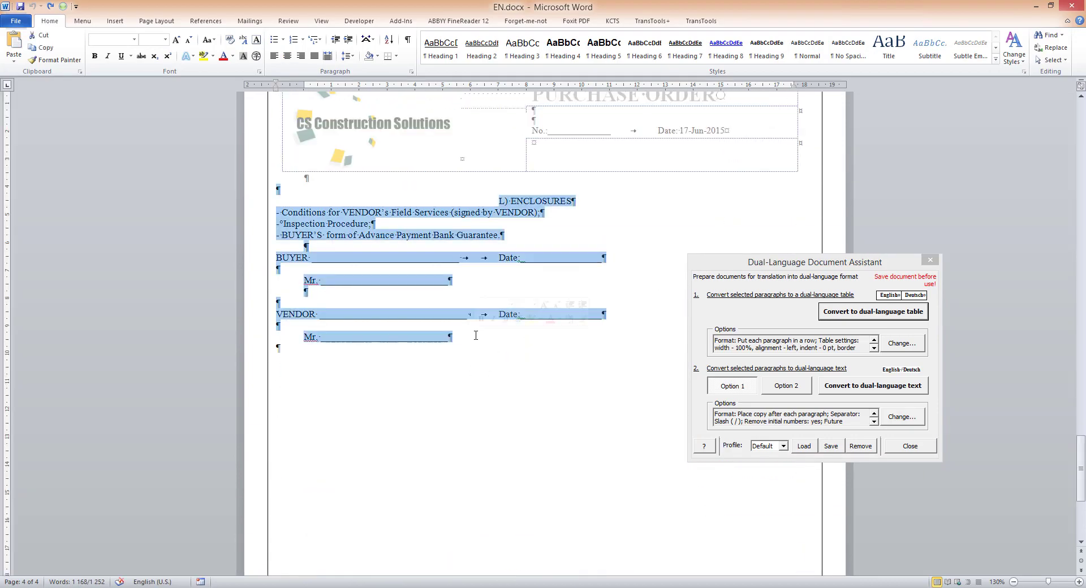
- Keep the translation in Column 2, set Border width to None, and convert the selection into a dual-language table
left_click(903, 344)
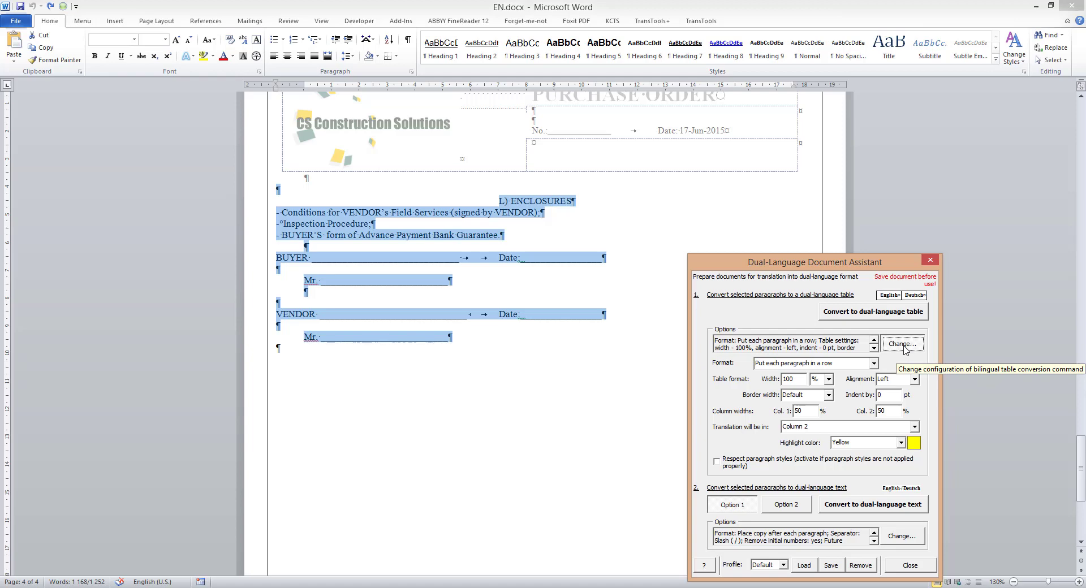
left_click(858, 431)
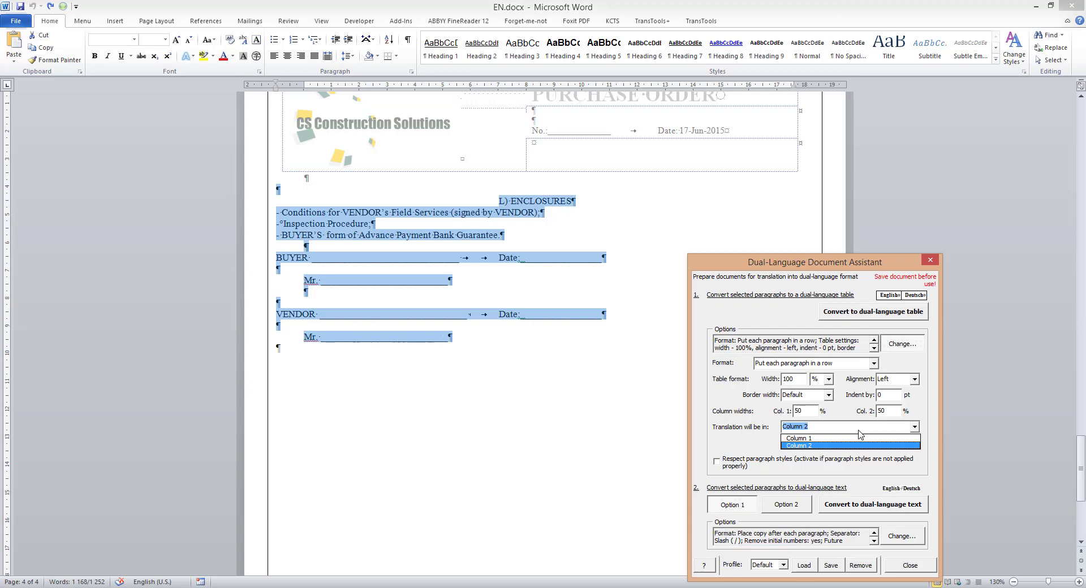
left_click(871, 445)
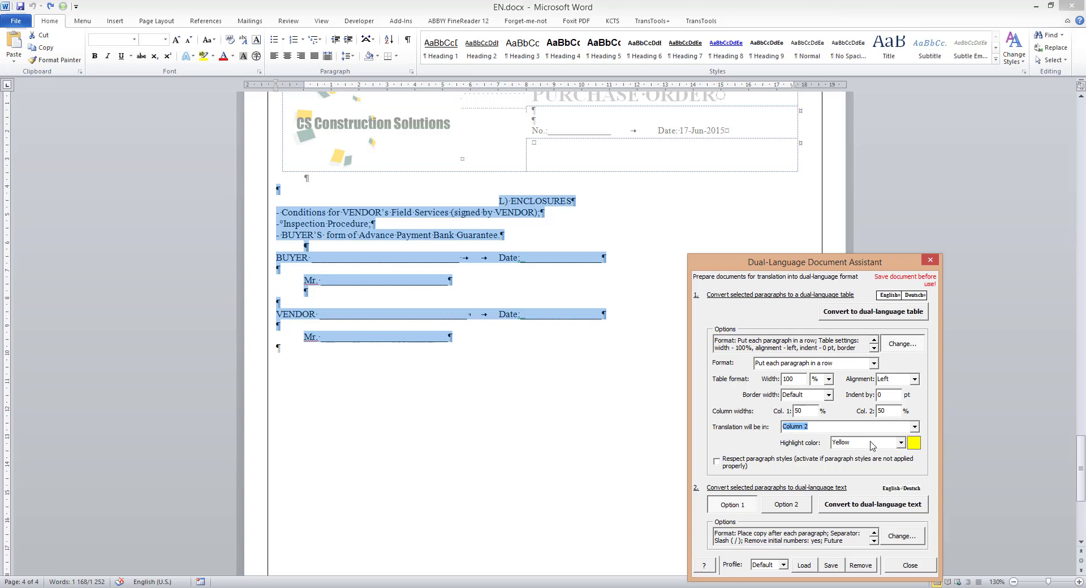
left_click(829, 395)
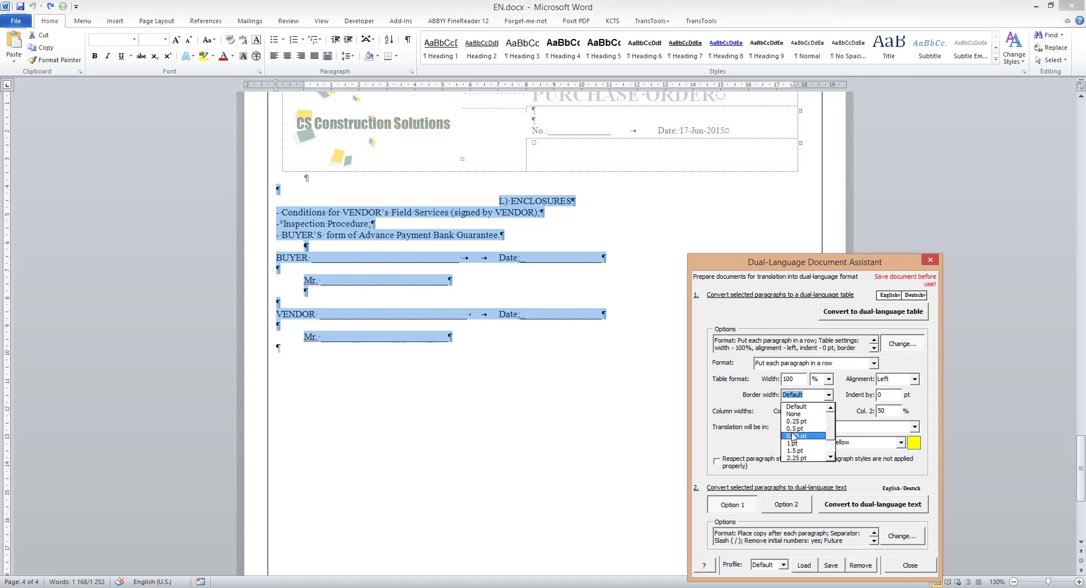
left_click(806, 414)
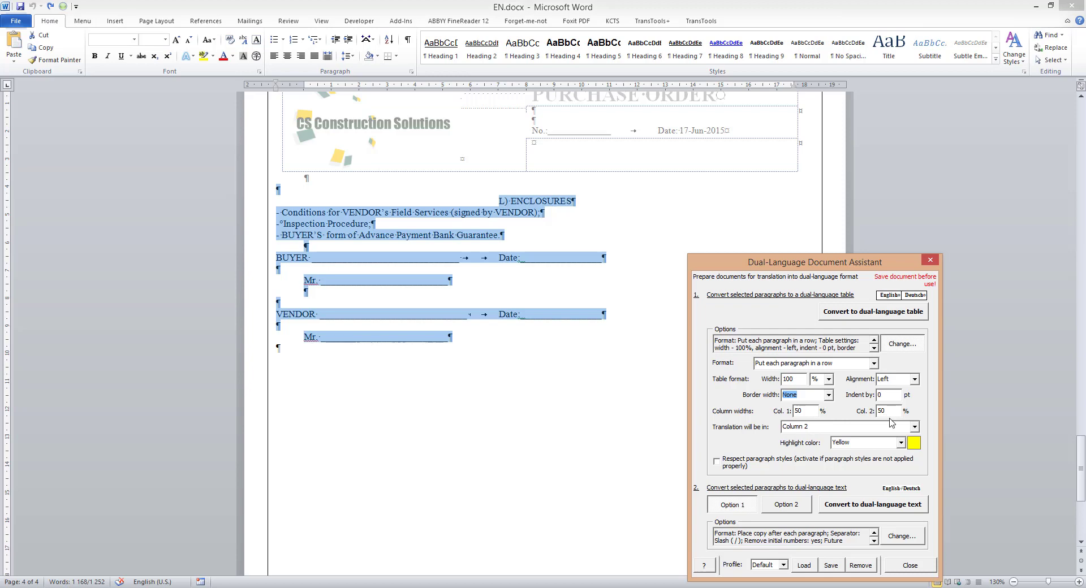
left_click(905, 317)
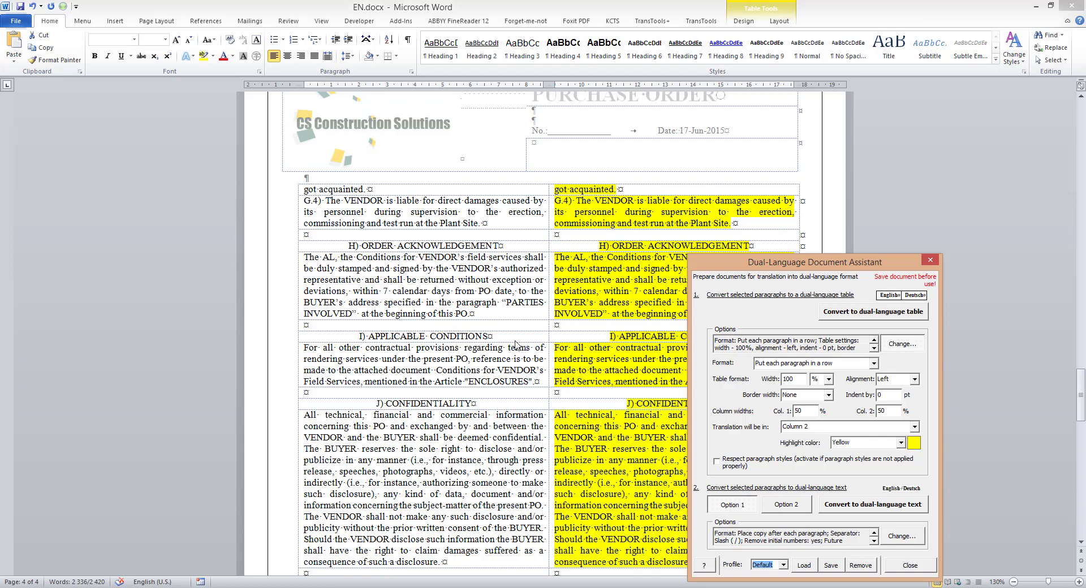
- Return to the converted document and scroll down toward the page 4 footer
left_click(513, 300)
scroll(412, 267, "down", 10)
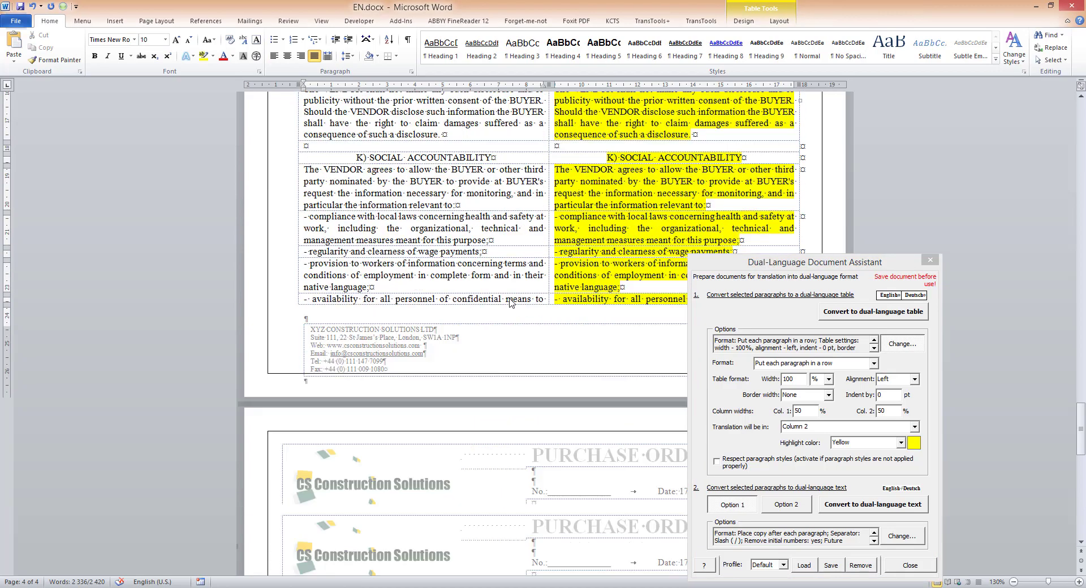
- Select the footer's company address lines and convert them into a dual-language table
double_click(411, 267)
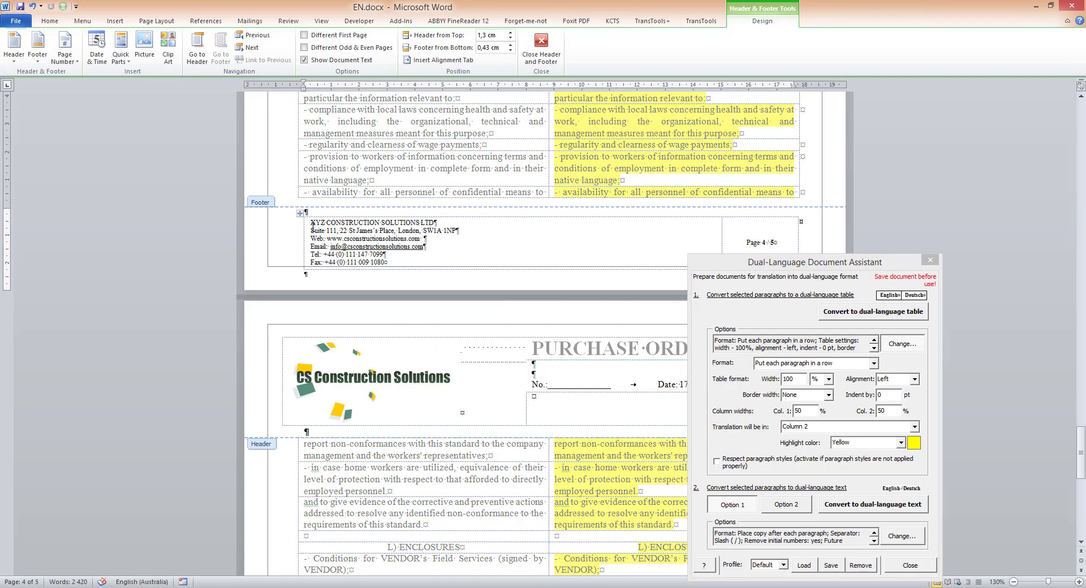
left_click_drag(395, 262, 310, 223)
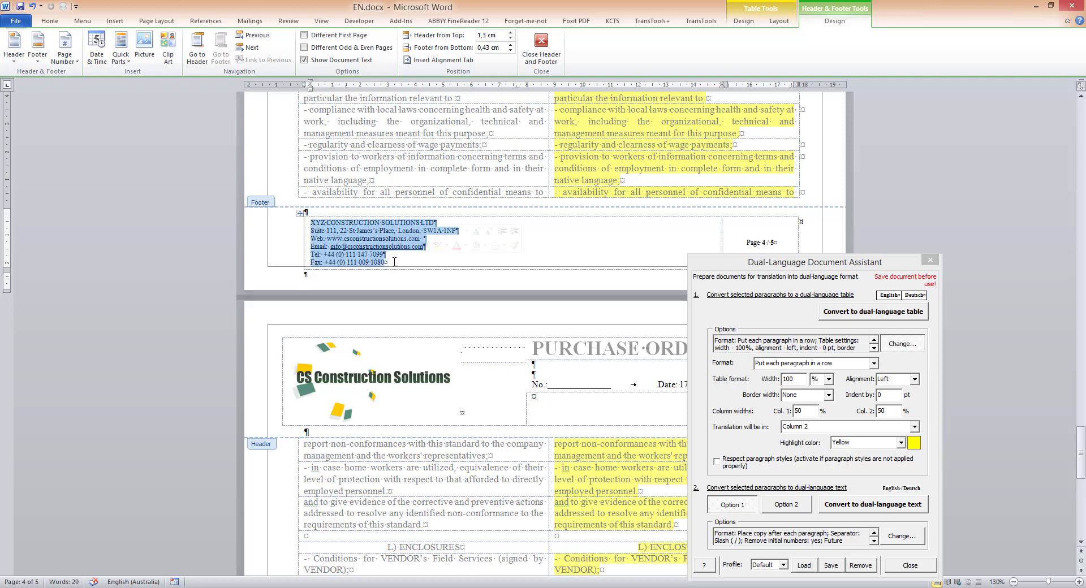
left_click(878, 317)
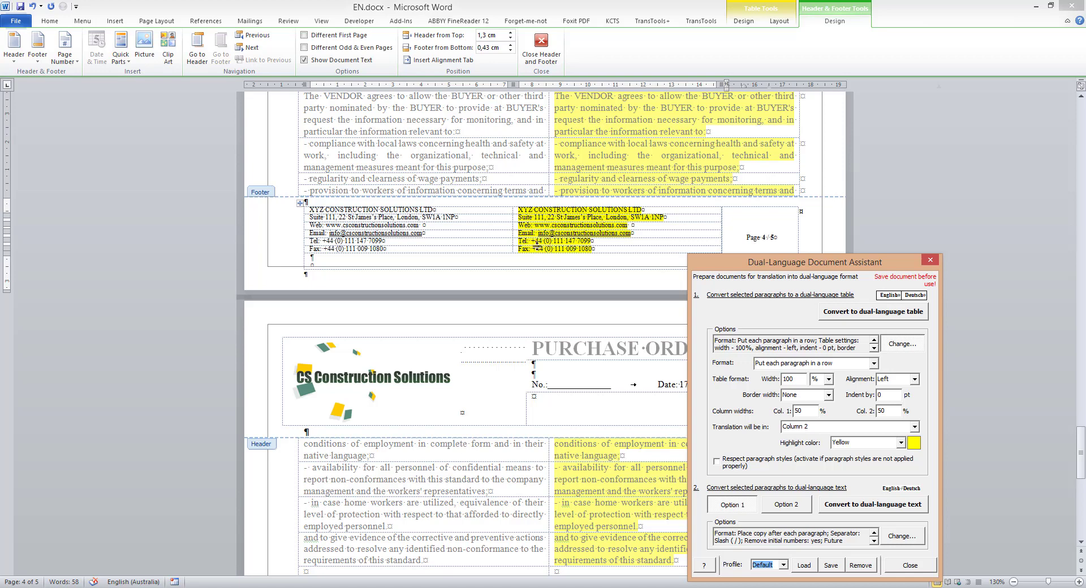
left_click(485, 184)
key("ctrl+a")
scroll(490, 190, "up", 12)
- Leave the footer and select the page 1 table from Vendor to Estimated Total
scroll(490, 190, "up", 15)
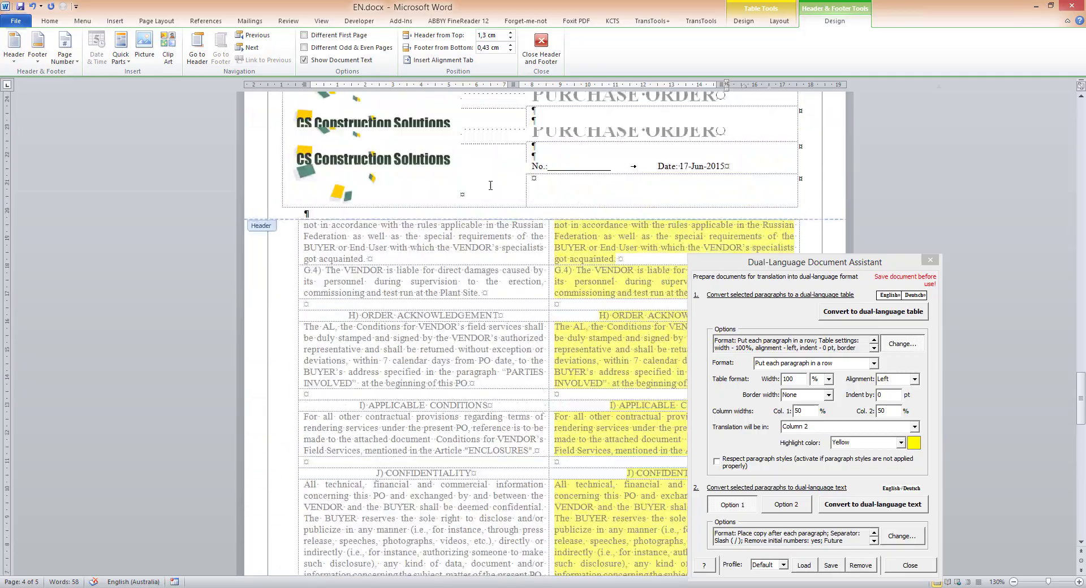
scroll(490, 190, "up", 12)
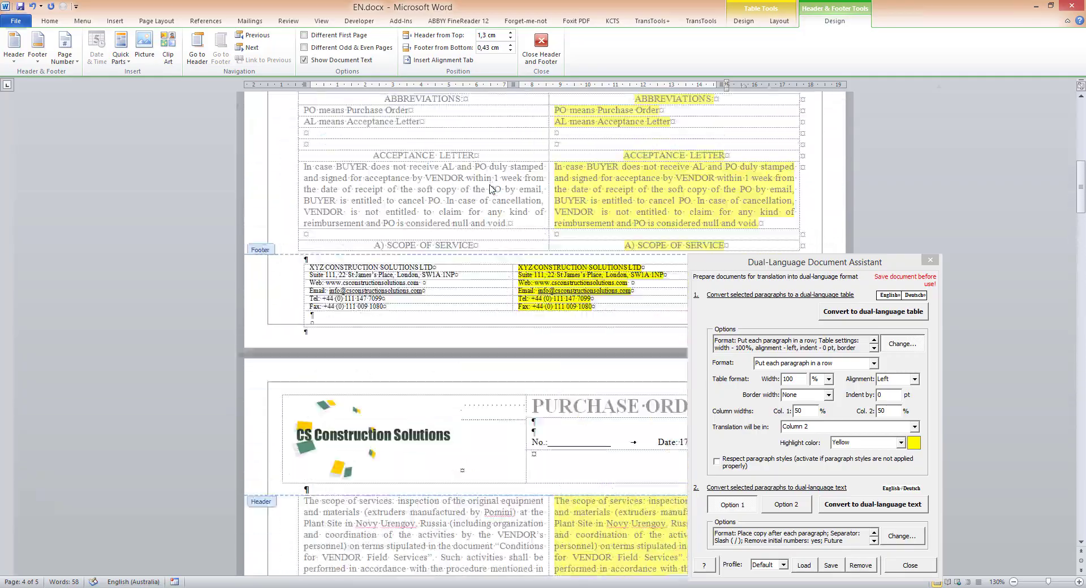
scroll(350, 294, "down", 4)
double_click(343, 269)
scroll(343, 268, "down", 15)
scroll(343, 269, "up", 10)
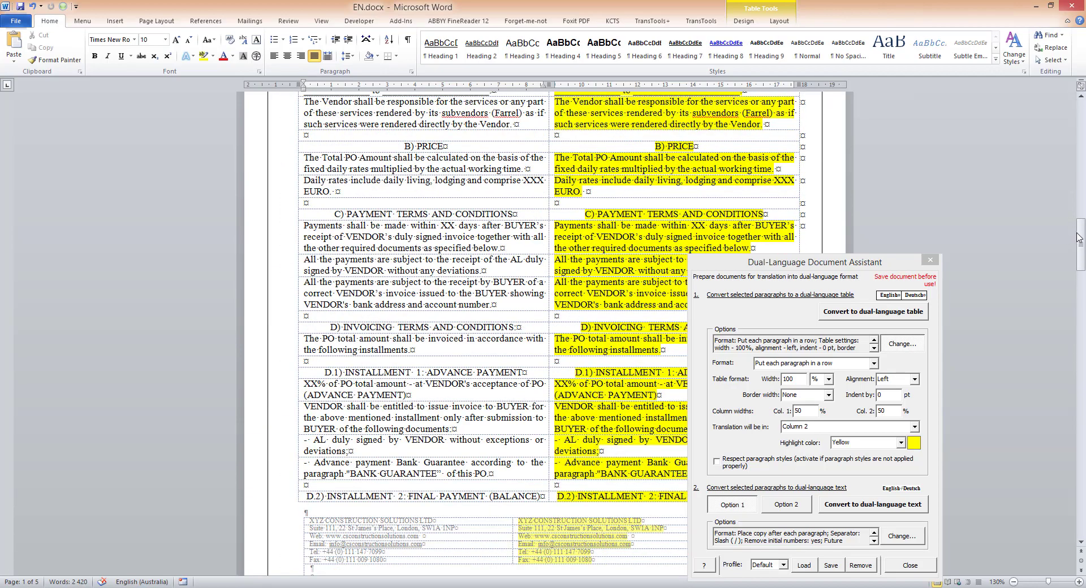
scroll(321, 265, "up", 15)
left_click_drag(321, 265, 737, 447)
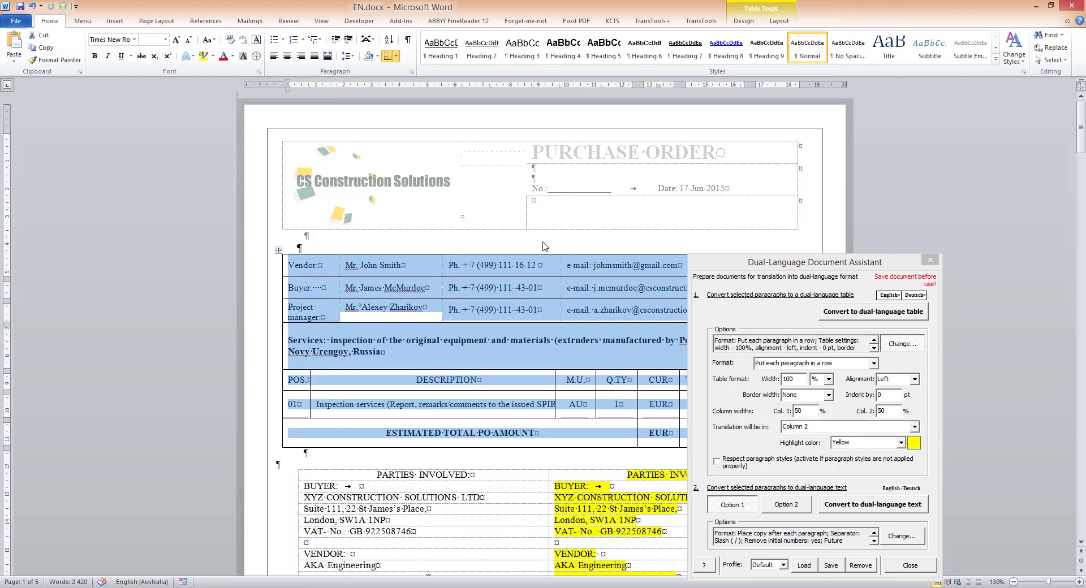
scroll(741, 215, "down", 15)
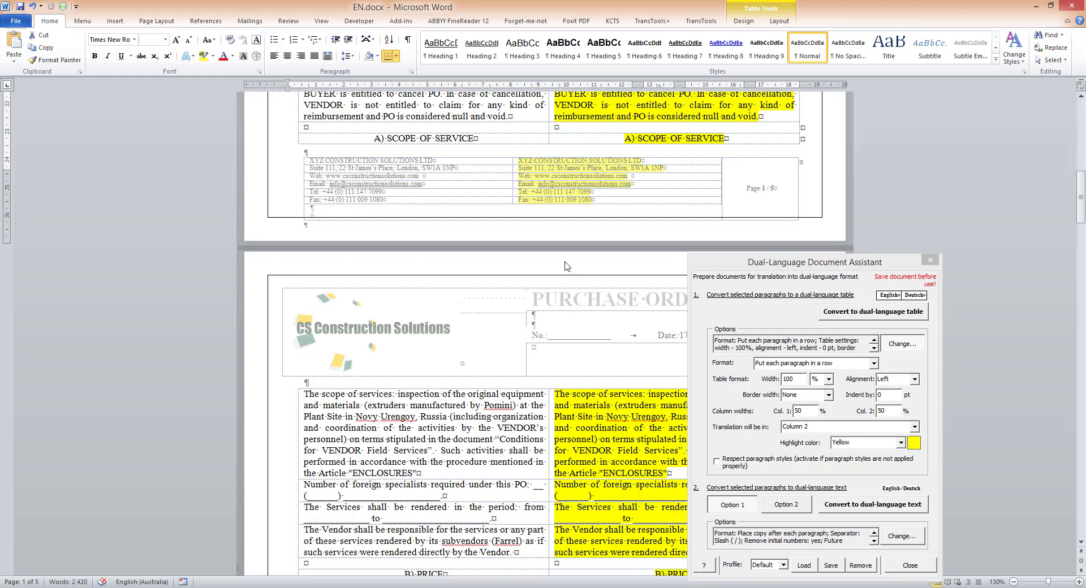
scroll(543, 255, "up", 15)
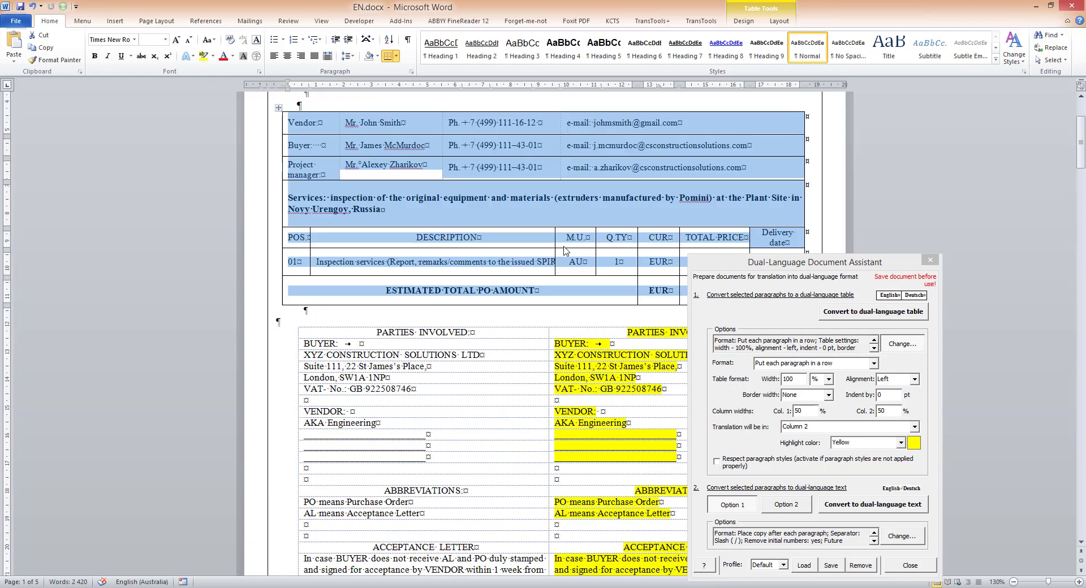
scroll(408, 292, "down", 7)
scroll(408, 291, "up", 6)
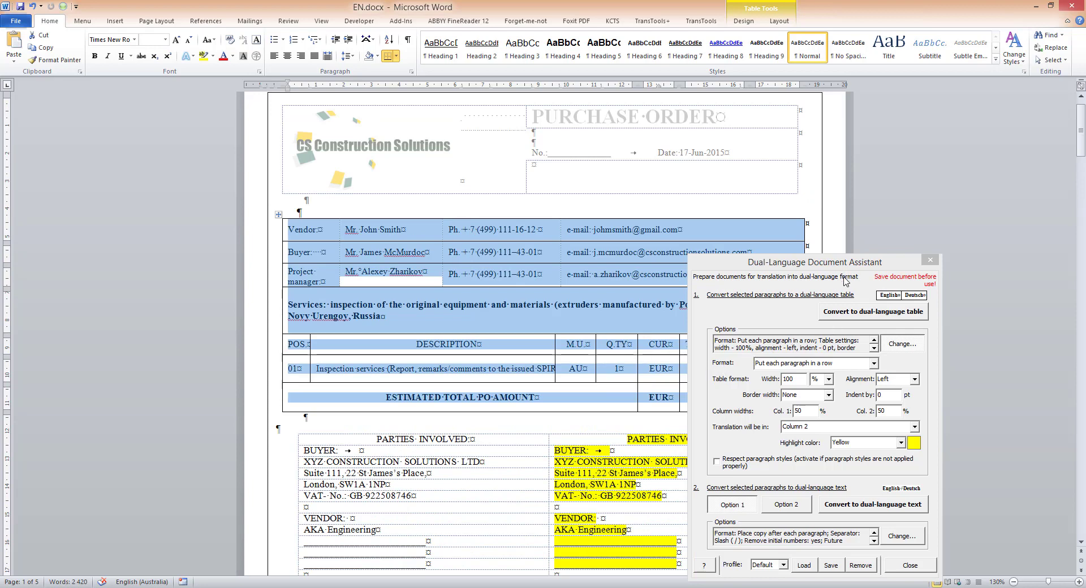
- Convert the selected table to dual-language text with Paragraph break separators and translation on the Right side
left_click(899, 536)
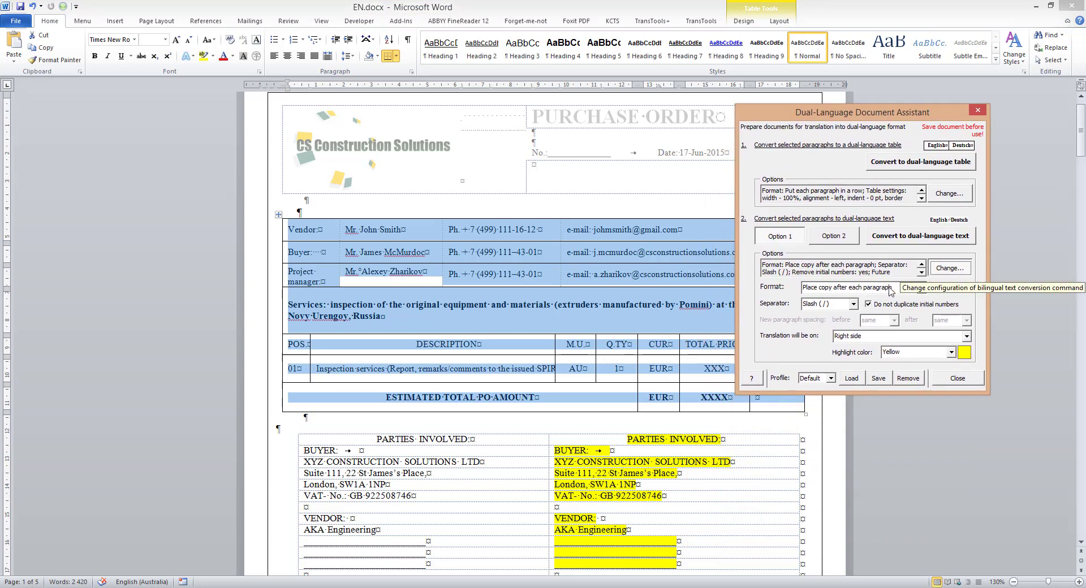
left_click(845, 307)
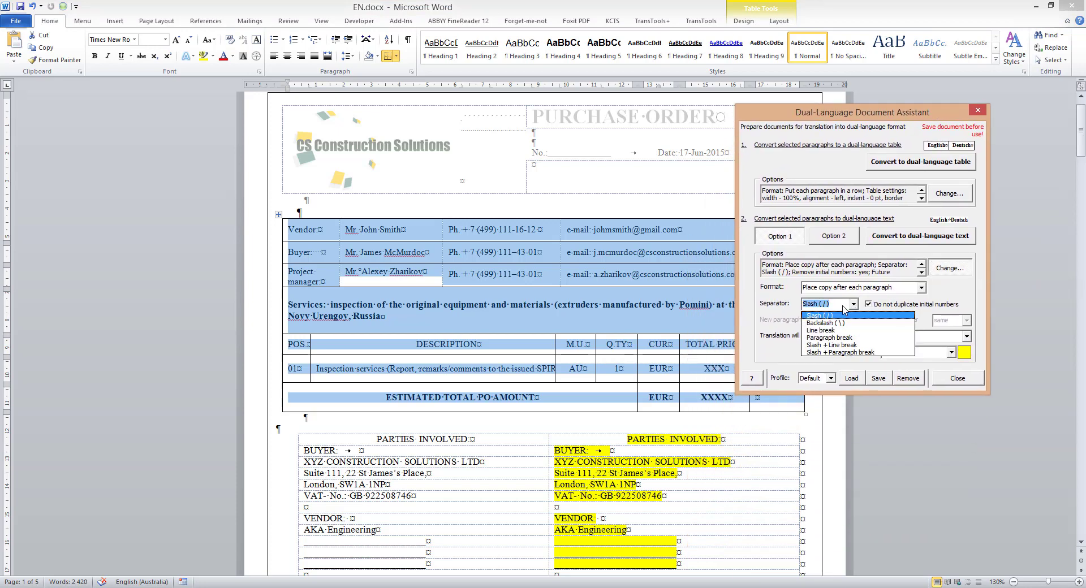
left_click(834, 339)
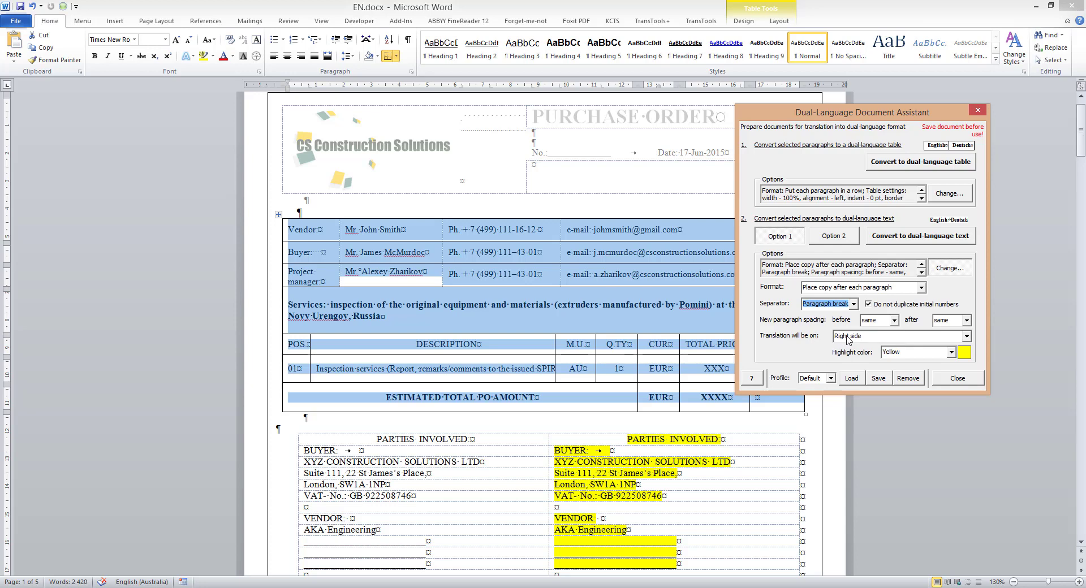
left_click(847, 340)
left_click(892, 352)
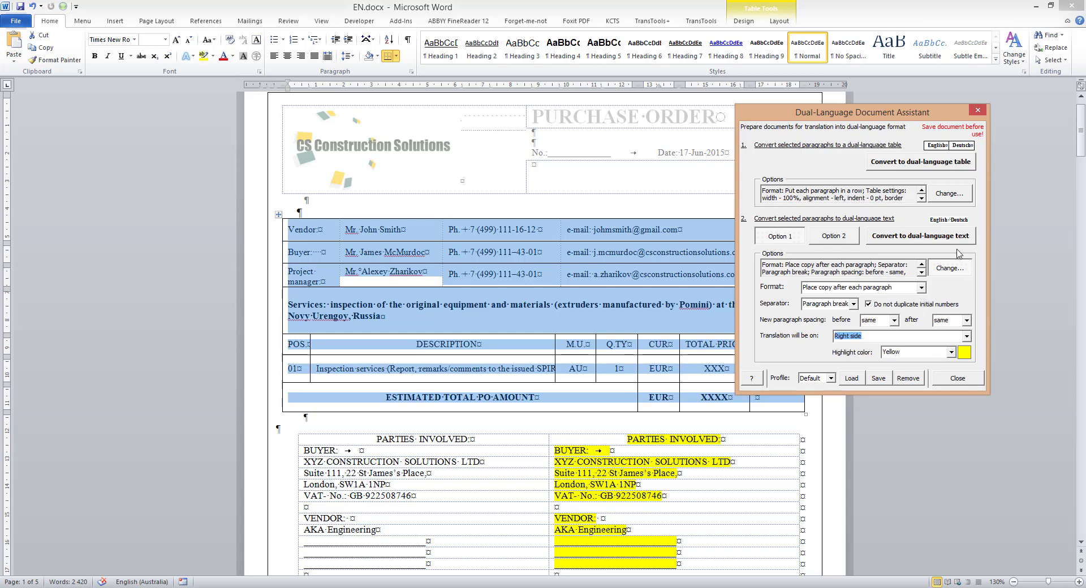
left_click(942, 237)
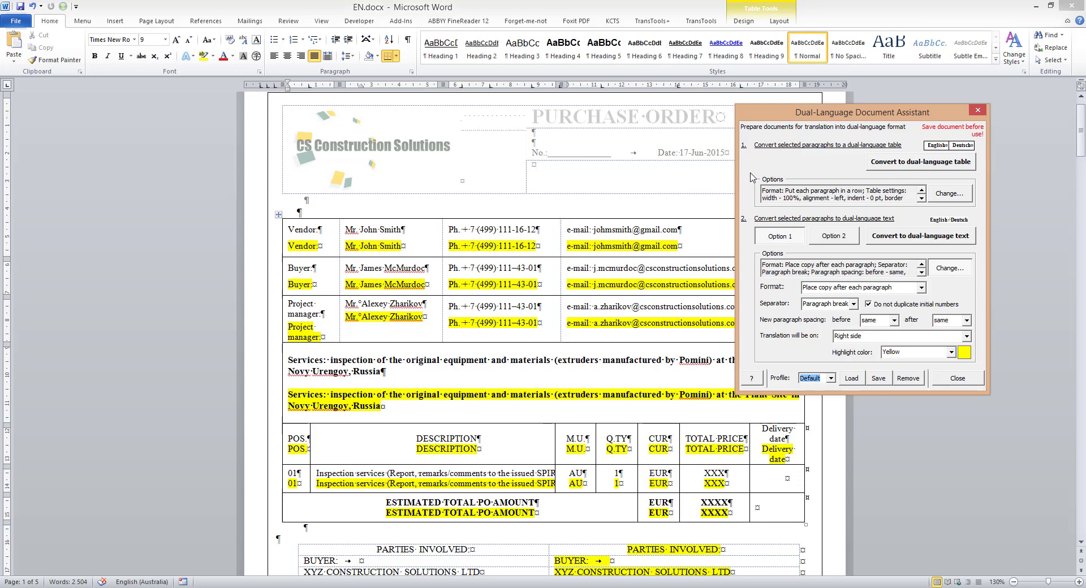
- Delete the duplicate yellow copies in the Q.TY cell and the total row's EUR cell
left_click_drag(823, 112, 947, 112)
left_click(592, 370)
scroll(593, 370, "down", 5)
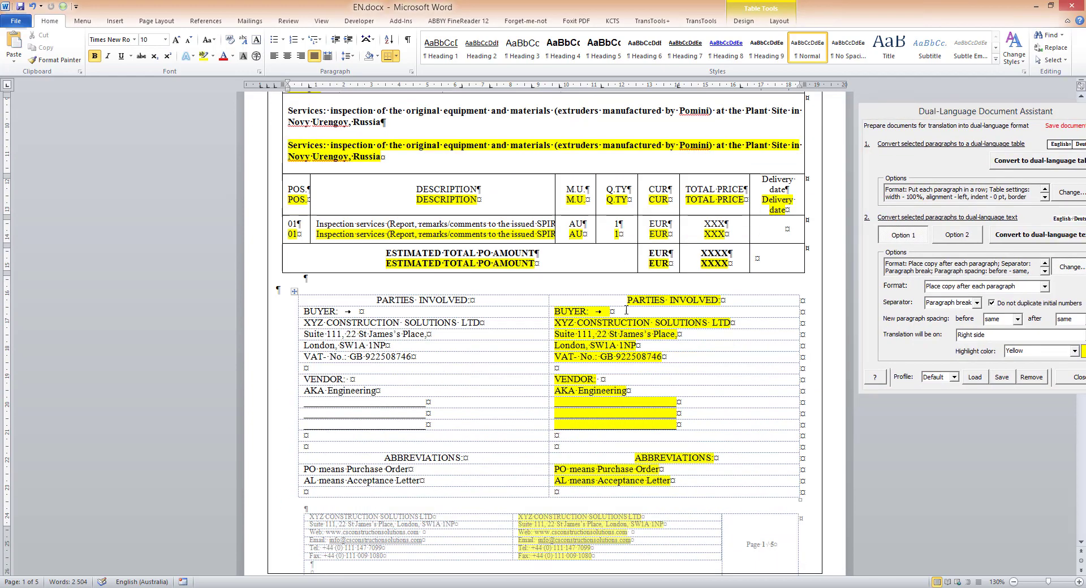
left_click_drag(621, 225, 735, 265)
key("Delete")
key("Delete")
key("Delete")
key("Delete")
left_click_drag(673, 252, 676, 267)
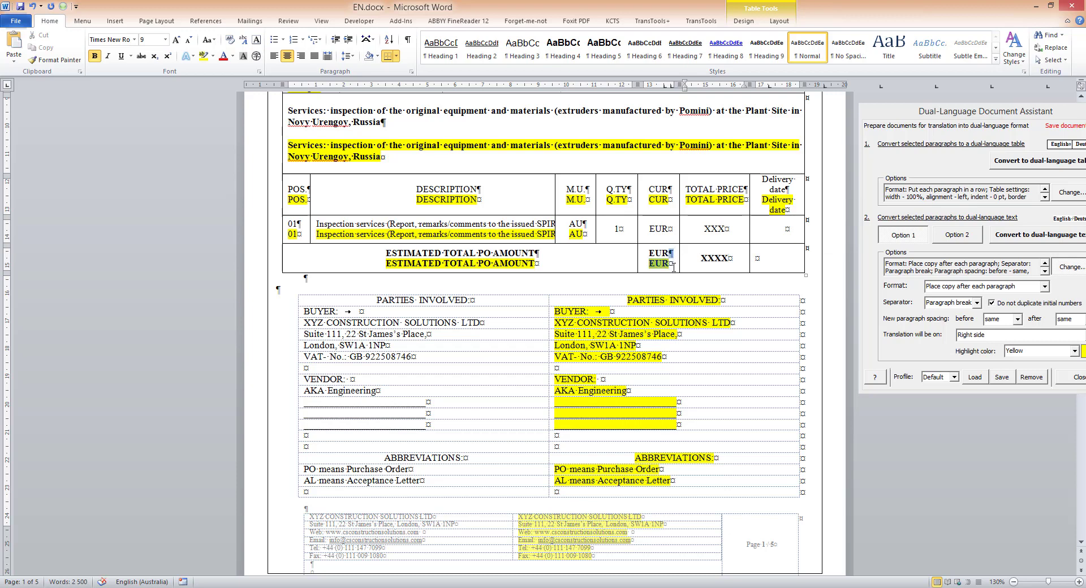
key("Delete")
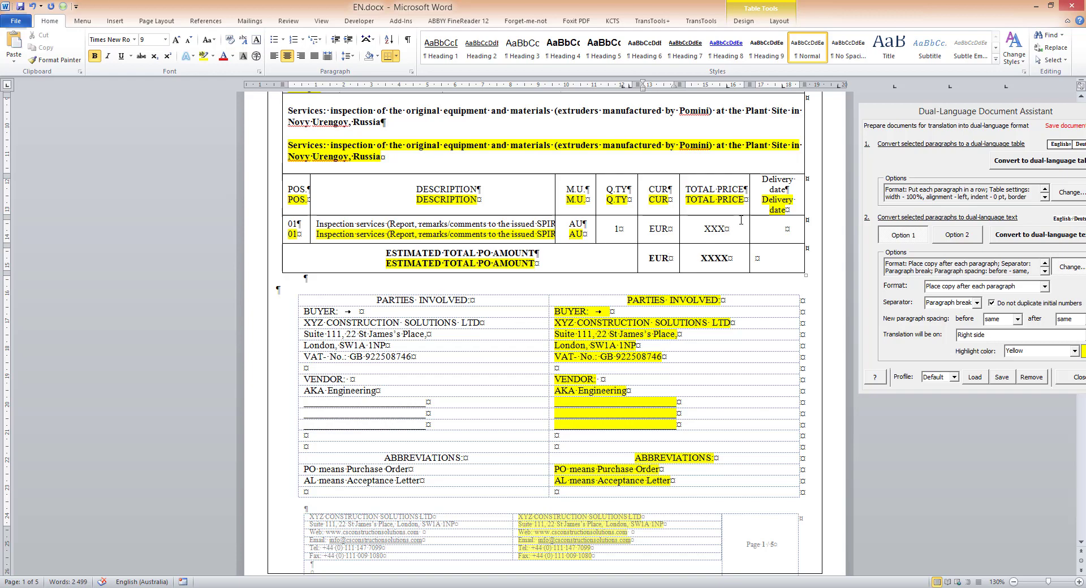
scroll(735, 213, "up", 5)
scroll(401, 276, "up", 2)
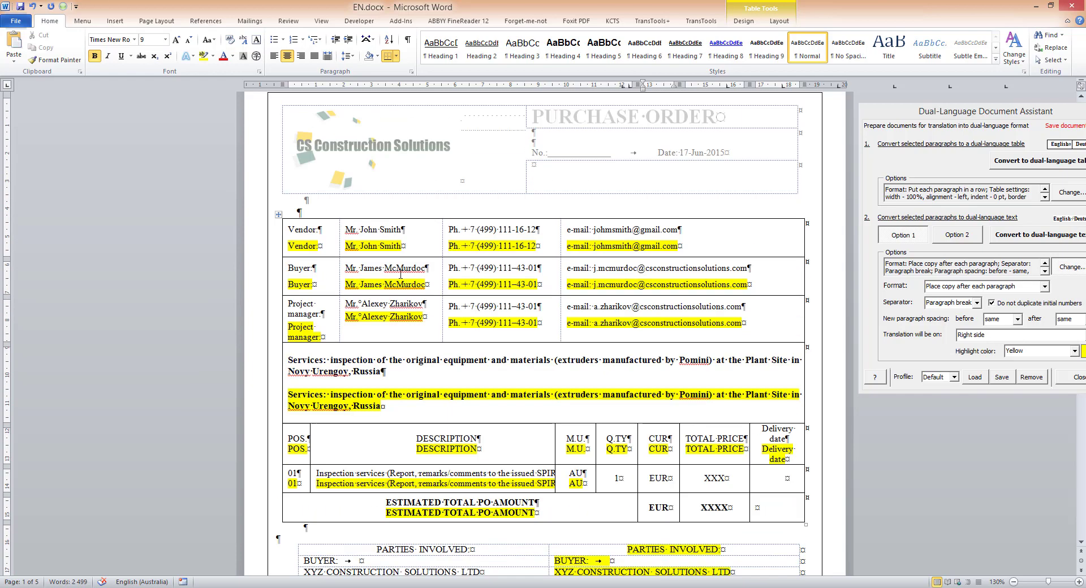
- Select the whole vendor and services table
left_click(312, 232)
scroll(625, 290, "down", 3)
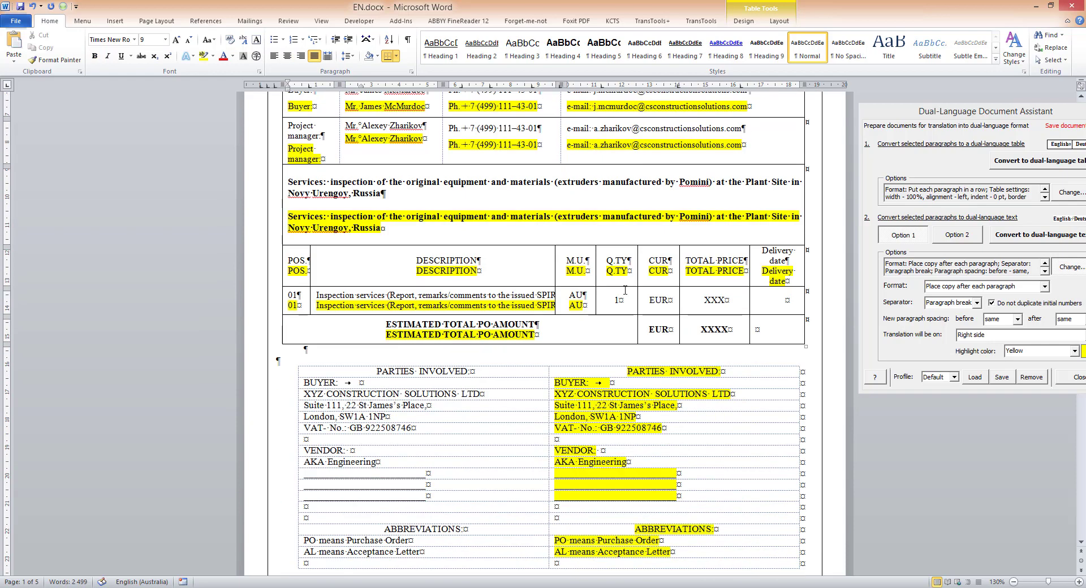
left_click(773, 328, "shift")
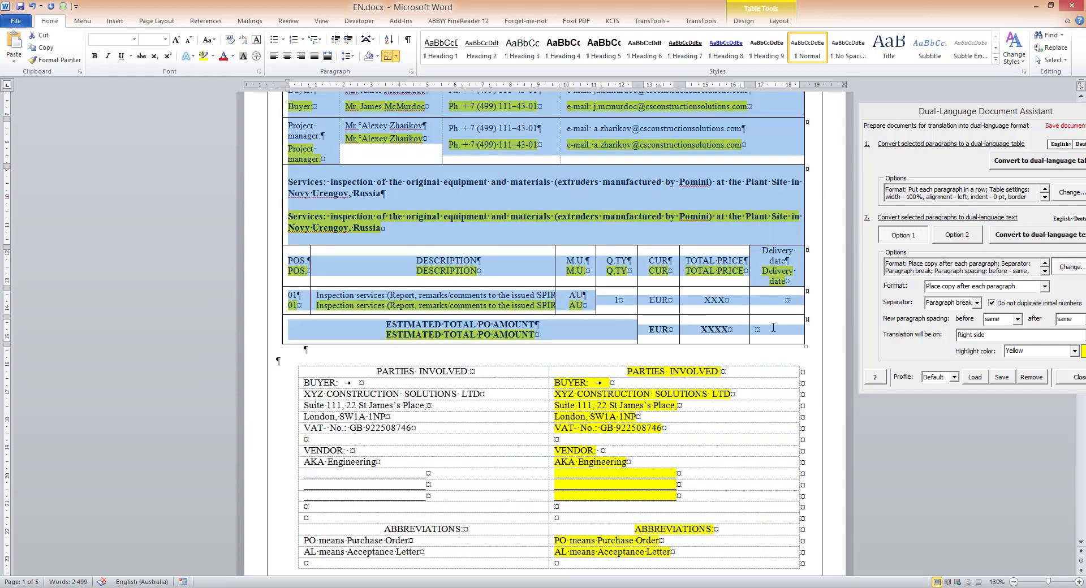
scroll(545, 269, "up", 1)
scroll(545, 269, "up", 2)
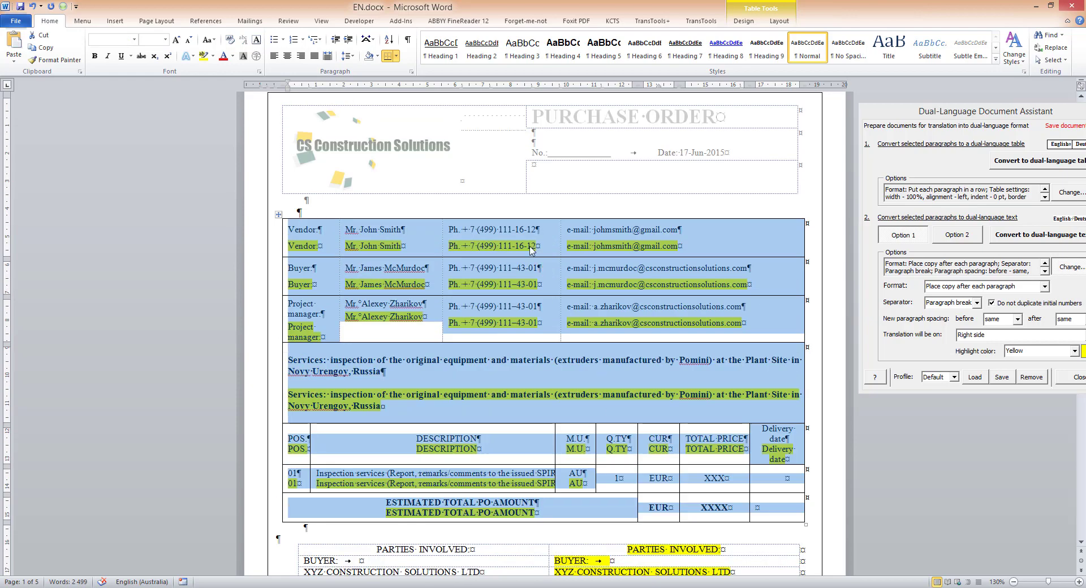
- Give the table 0 pt spacing before and after with Single line spacing
left_click(412, 71)
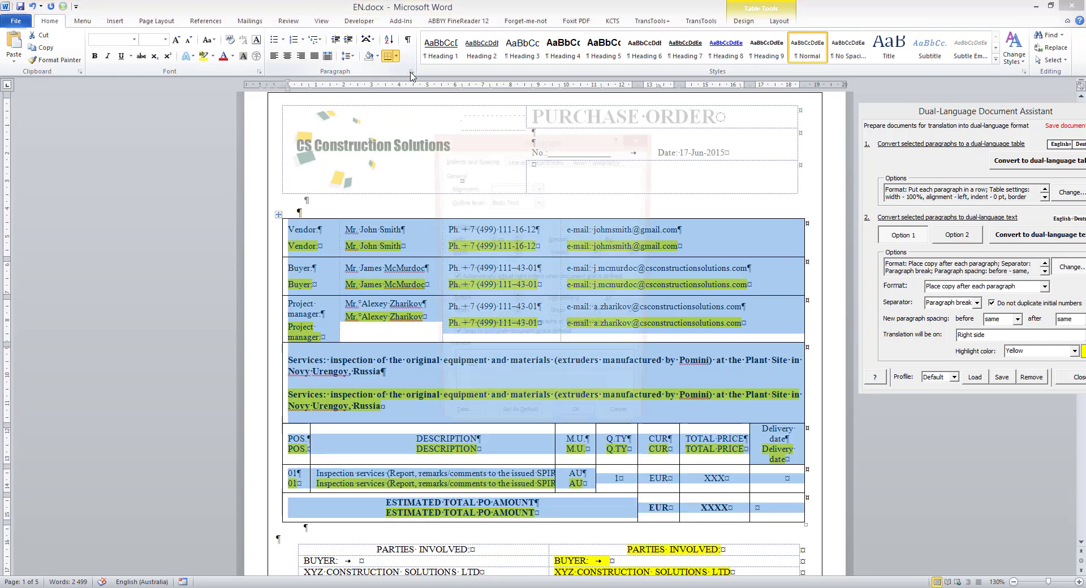
left_click(516, 305)
left_click(515, 319)
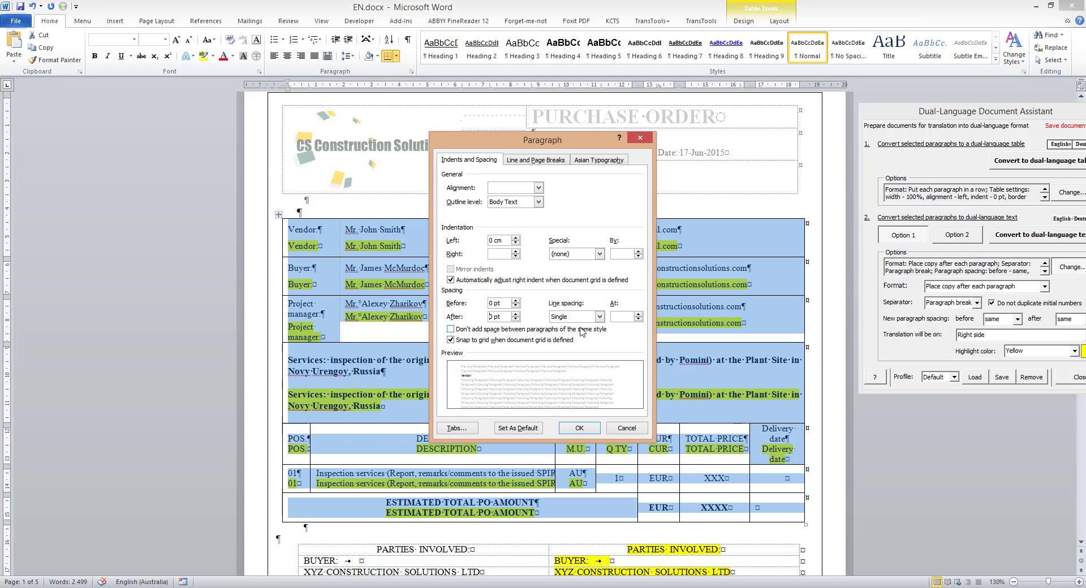
left_click(599, 318)
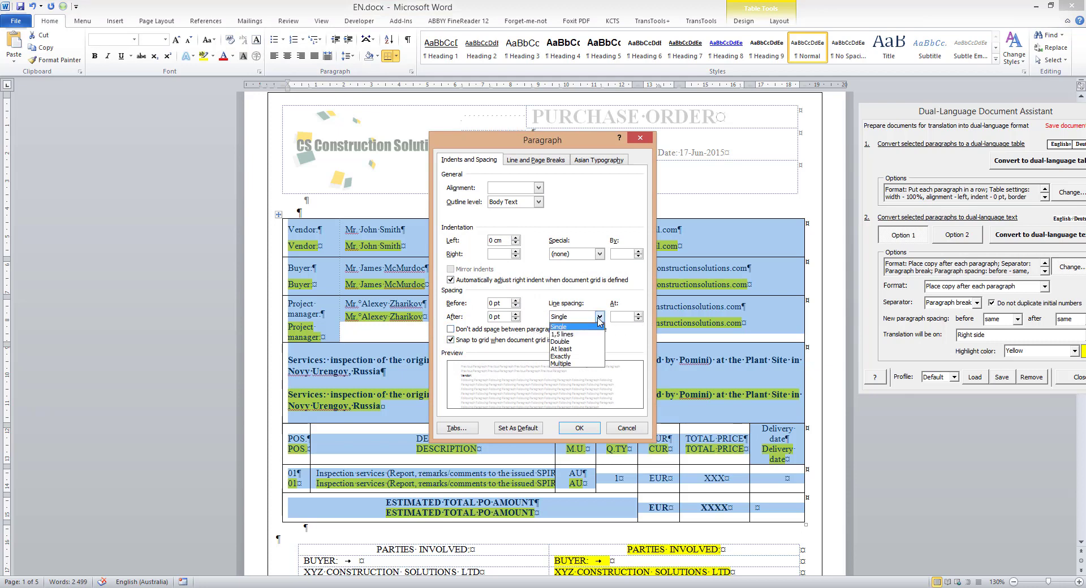
left_click(588, 327)
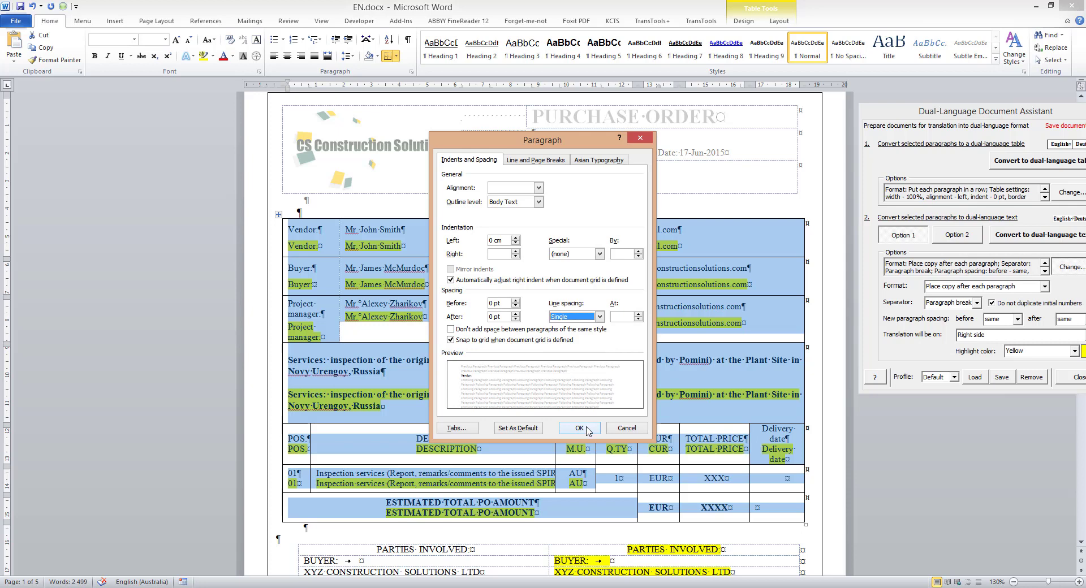
left_click(580, 429)
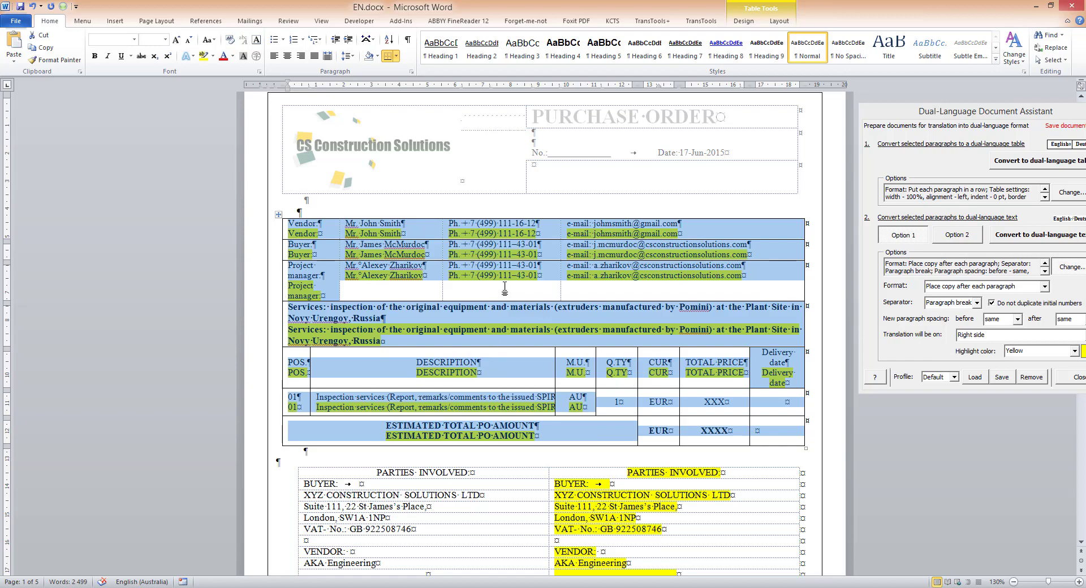
- Add yellow-highlighted translation copies of the header's PURCHASE ORDER, number and date text
double_click(593, 152)
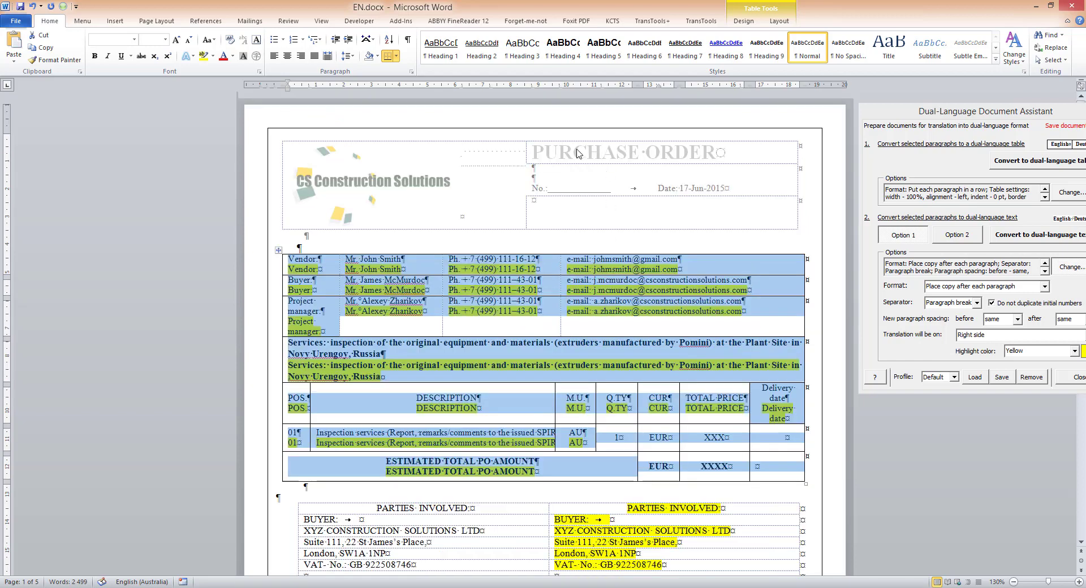
left_click_drag(569, 152, 697, 188)
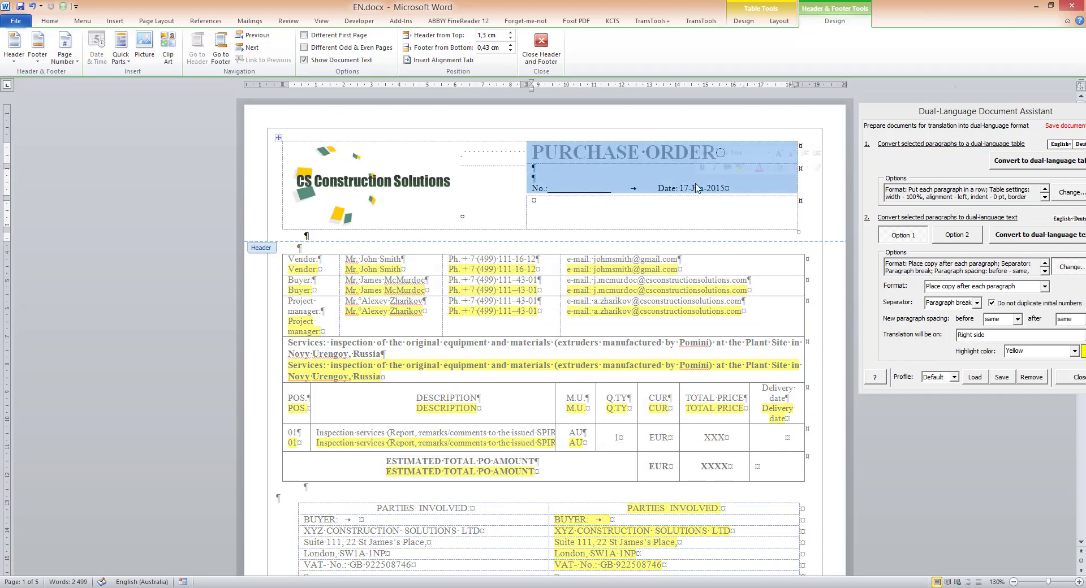
left_click_drag(930, 116, 804, 140)
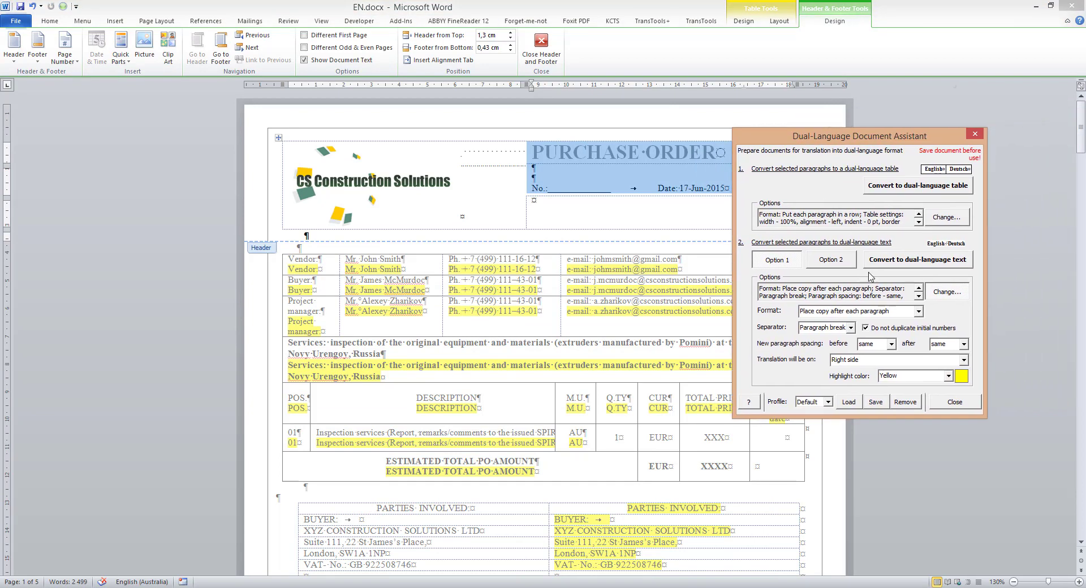
left_click(943, 263)
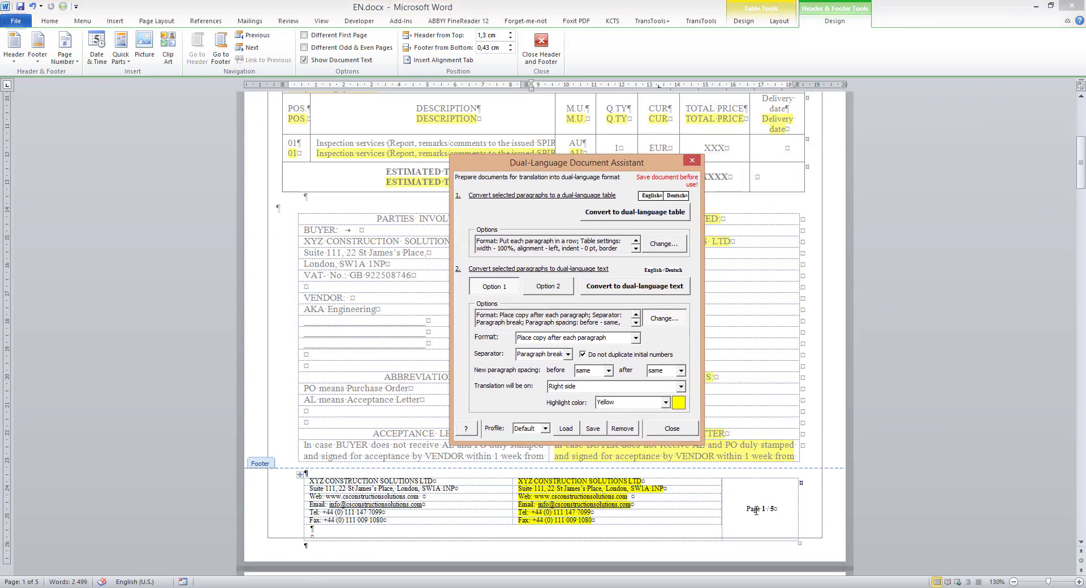
- Add a translation copy of the footer page number, then close the Dual-Language assistant
left_click(737, 533)
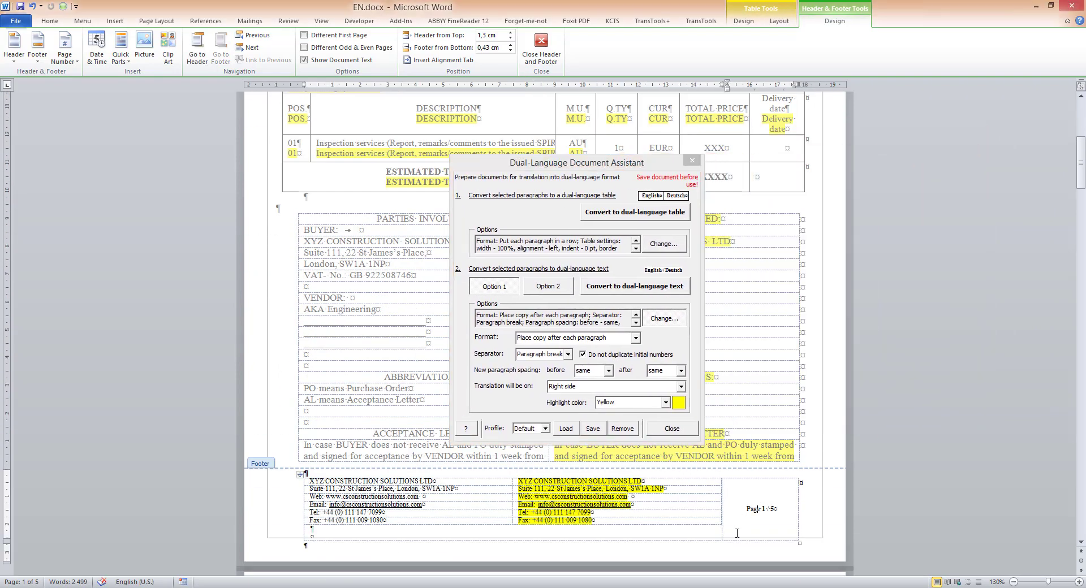
left_click(652, 291)
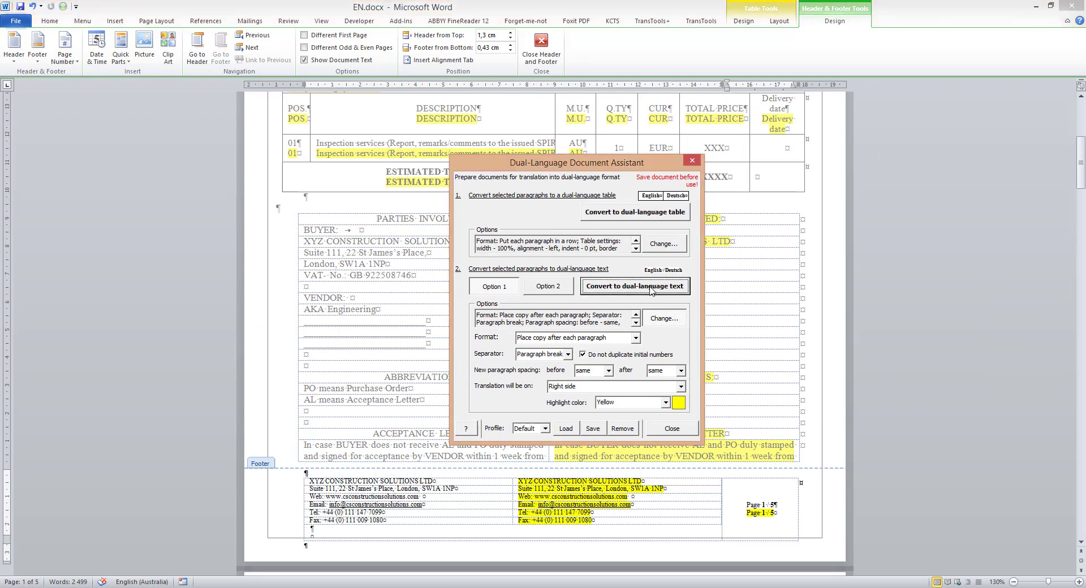
left_click(693, 163)
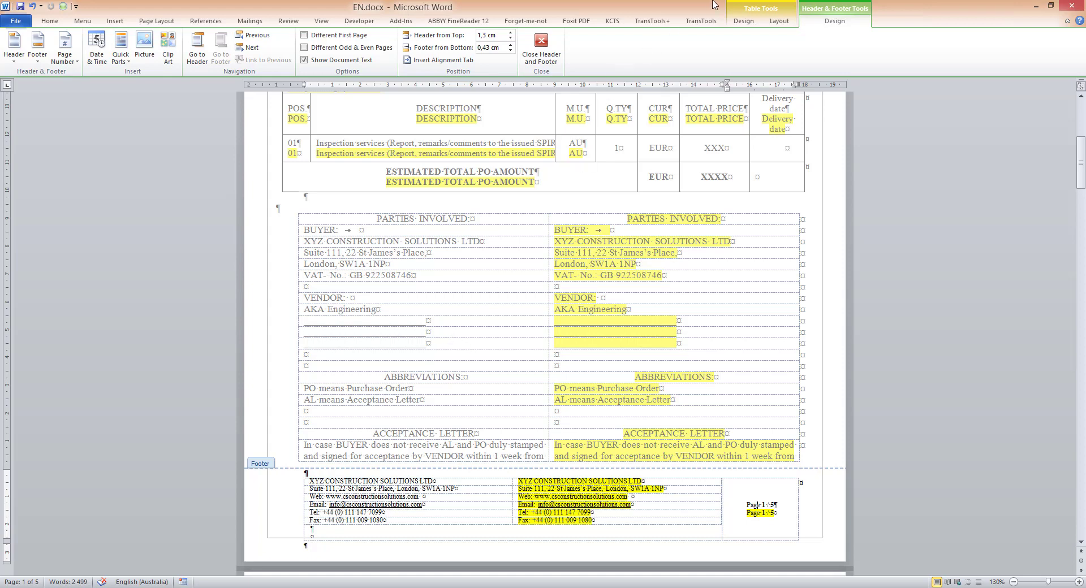
- With TransTools+, hide everything except Yellow-highlighted text, then dismiss the completion messages
left_click(655, 22)
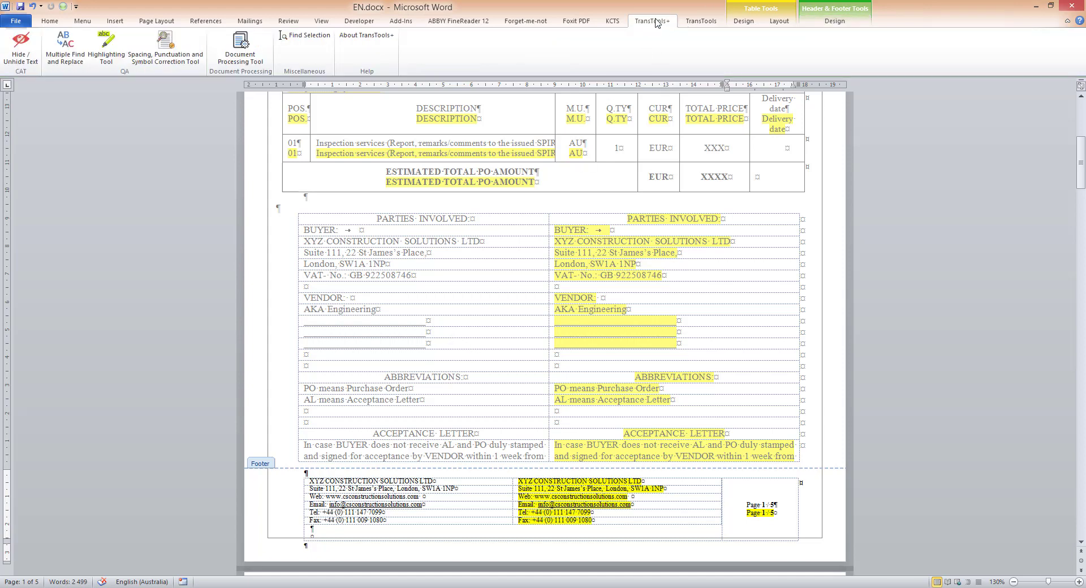
left_click(20, 52)
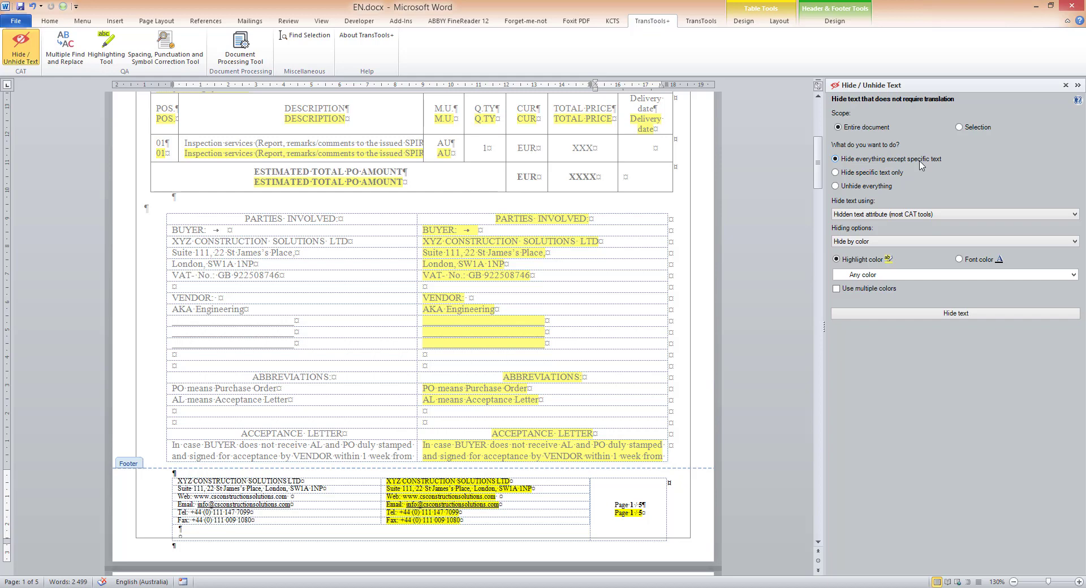
left_click(880, 244)
left_click(880, 244)
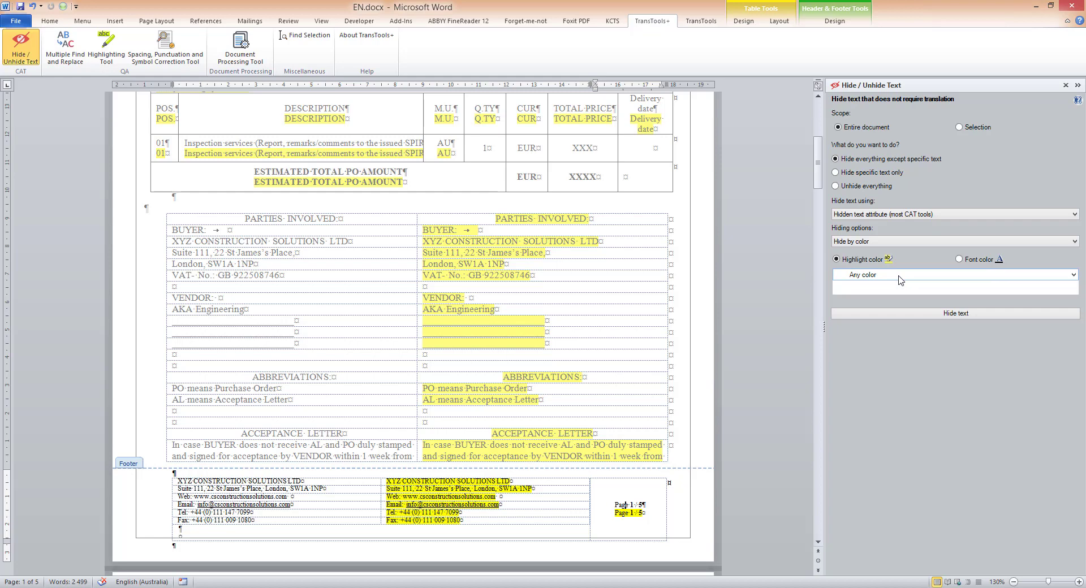
left_click(899, 276)
left_click(874, 294)
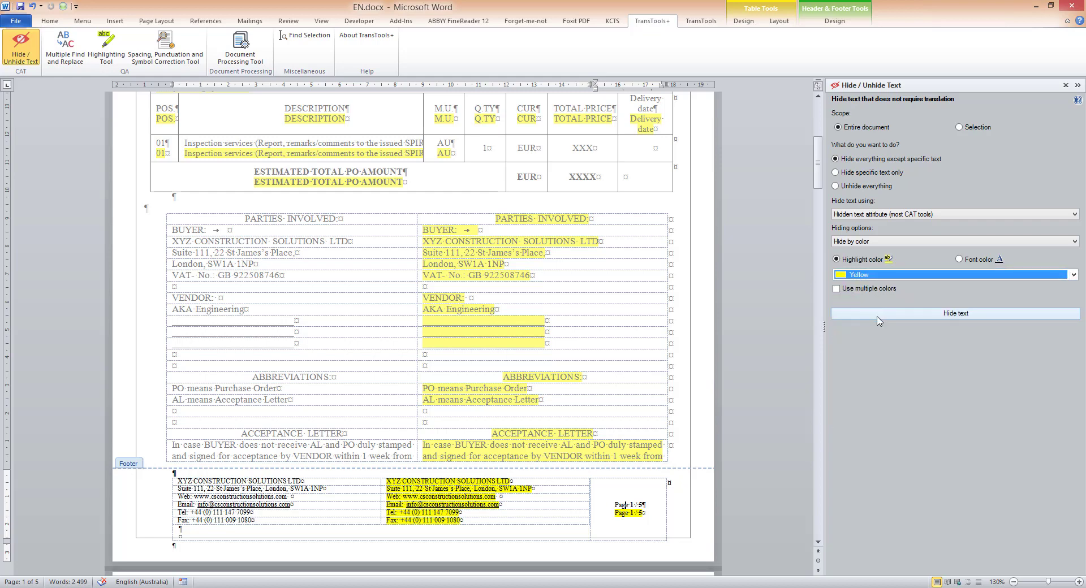
left_click(878, 320)
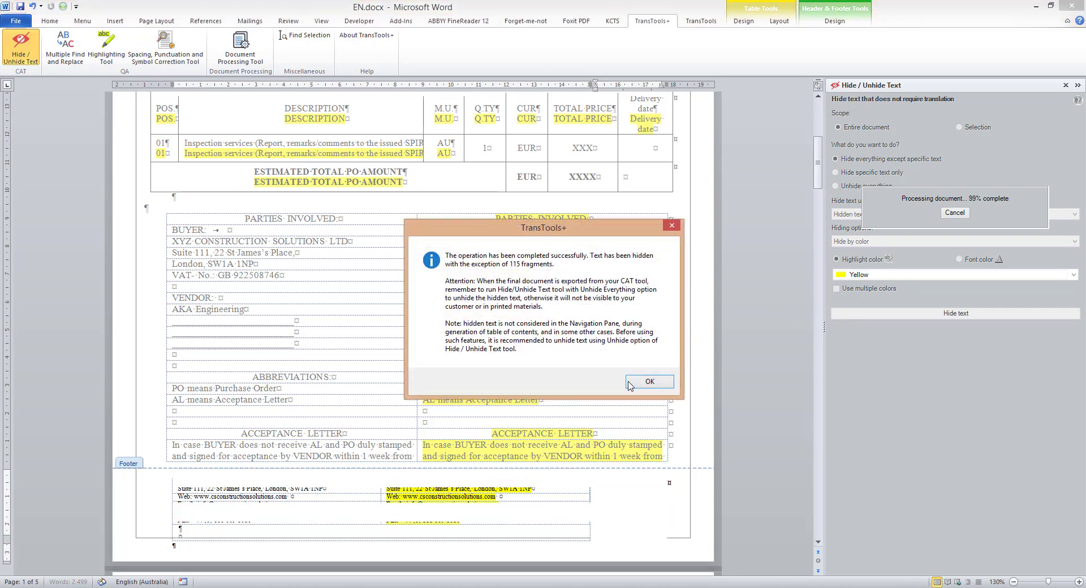
left_click(628, 385)
left_click(573, 335)
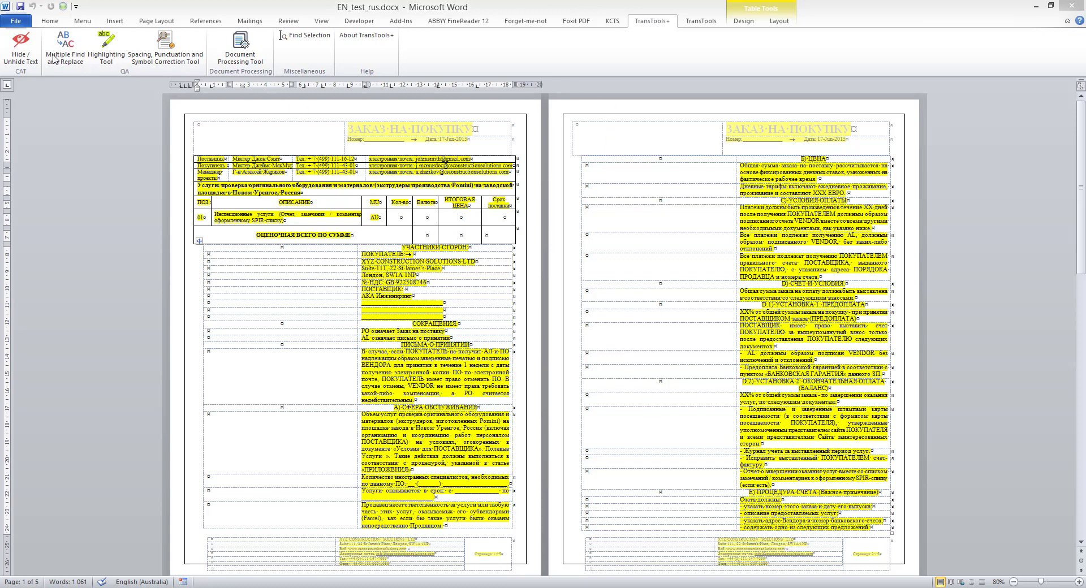
- Unhide everything in EN_test_rus.docx so the English text reappears beside the Russian
left_click(29, 53)
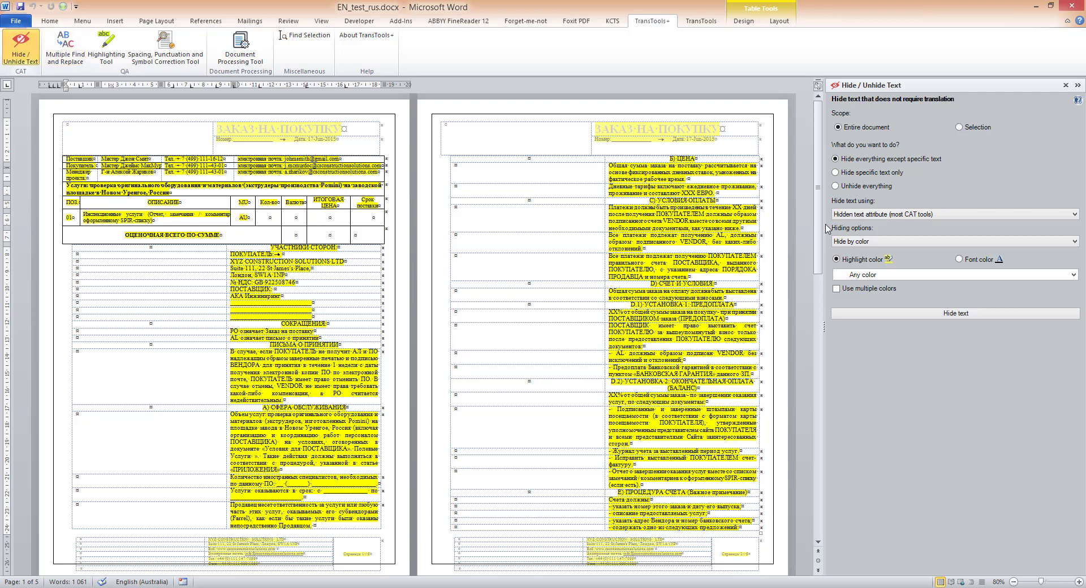
left_click(879, 187)
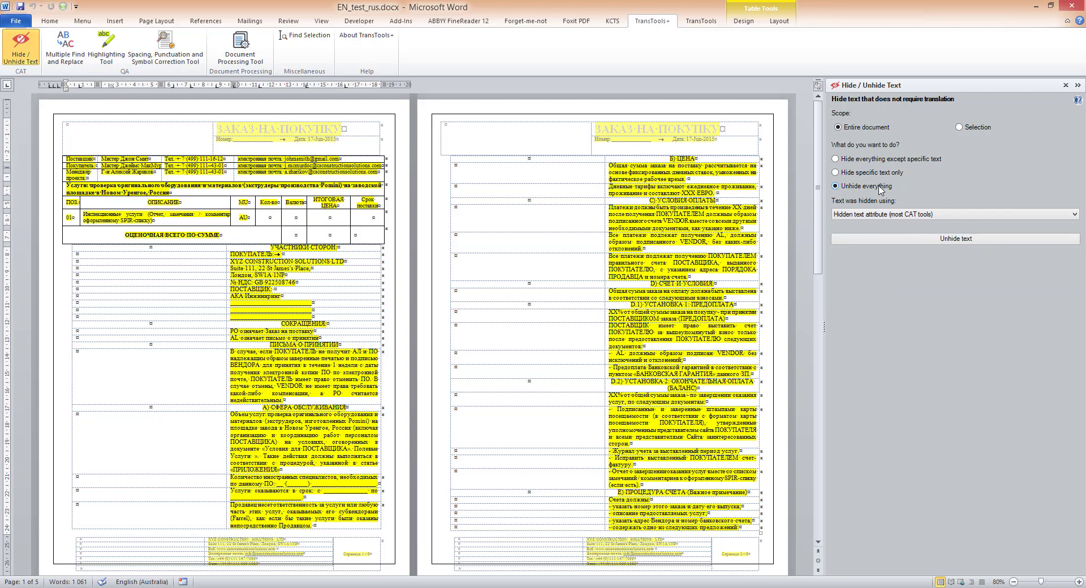
left_click(926, 244)
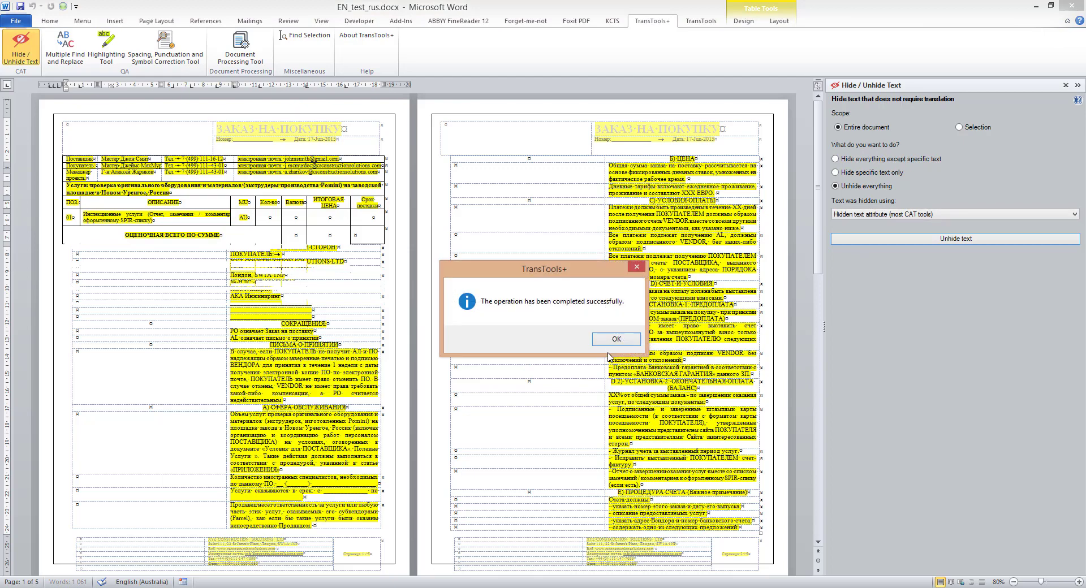
left_click(614, 342)
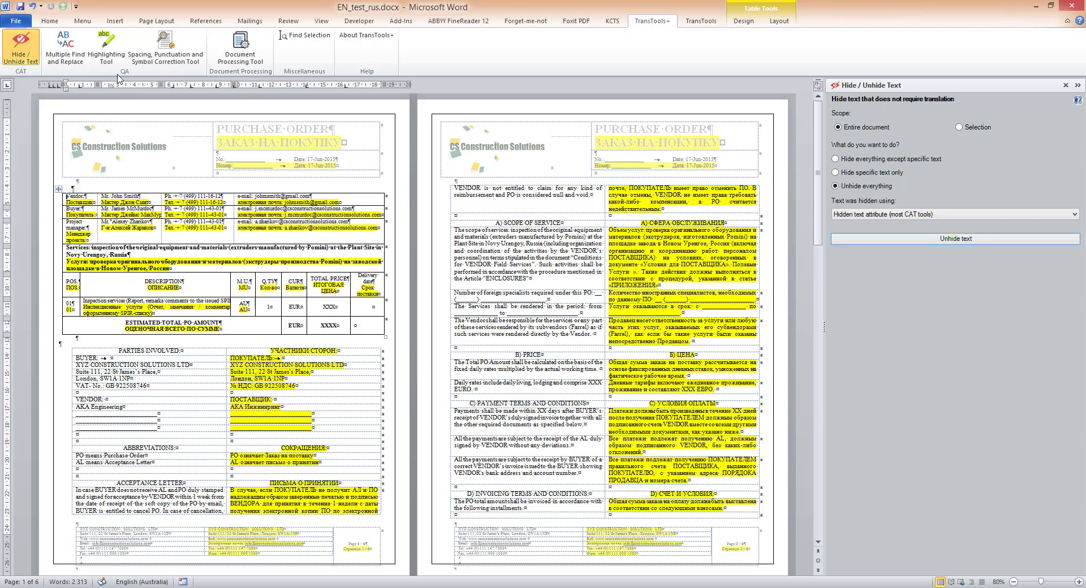
- Clear highlighting of any color across the entire document
left_click(109, 55)
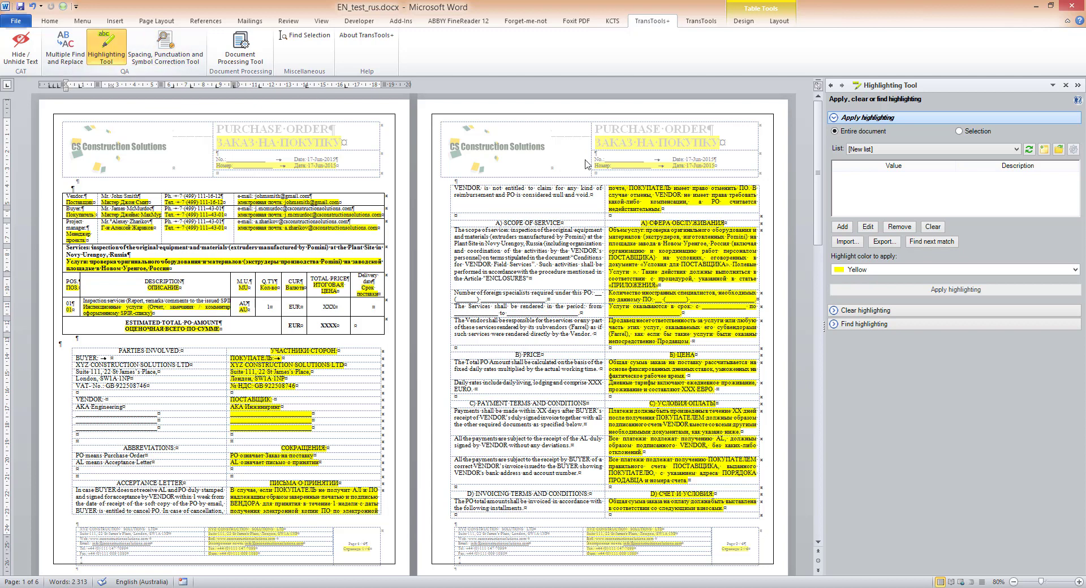
left_click(902, 311)
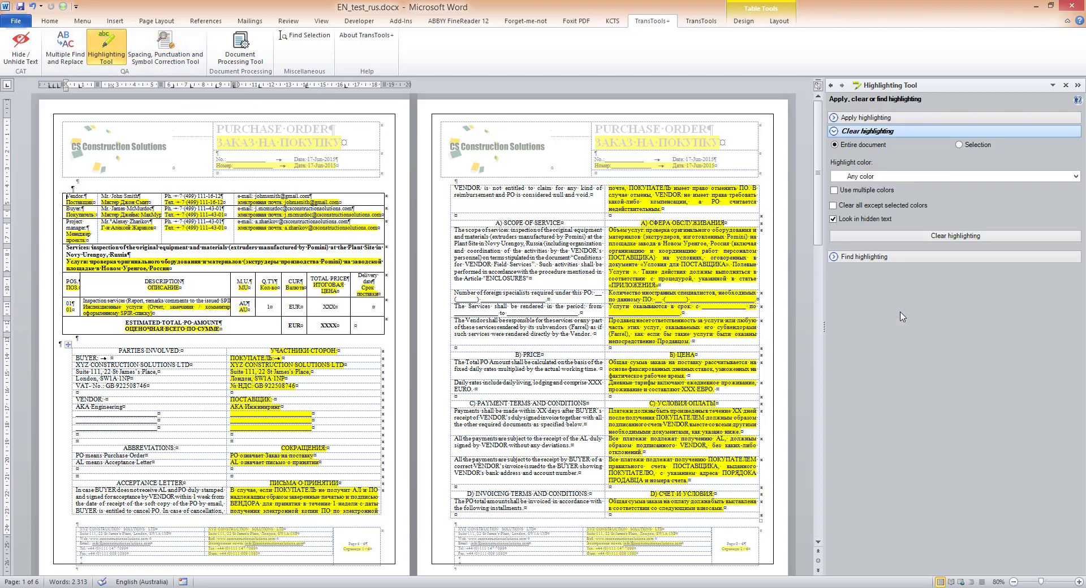
left_click(924, 238)
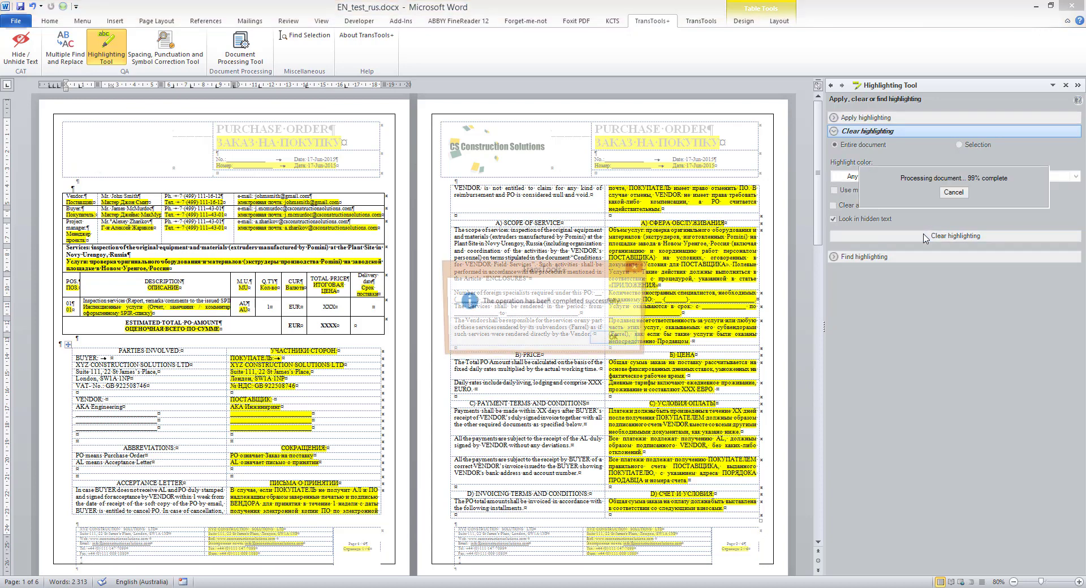
left_click(622, 345)
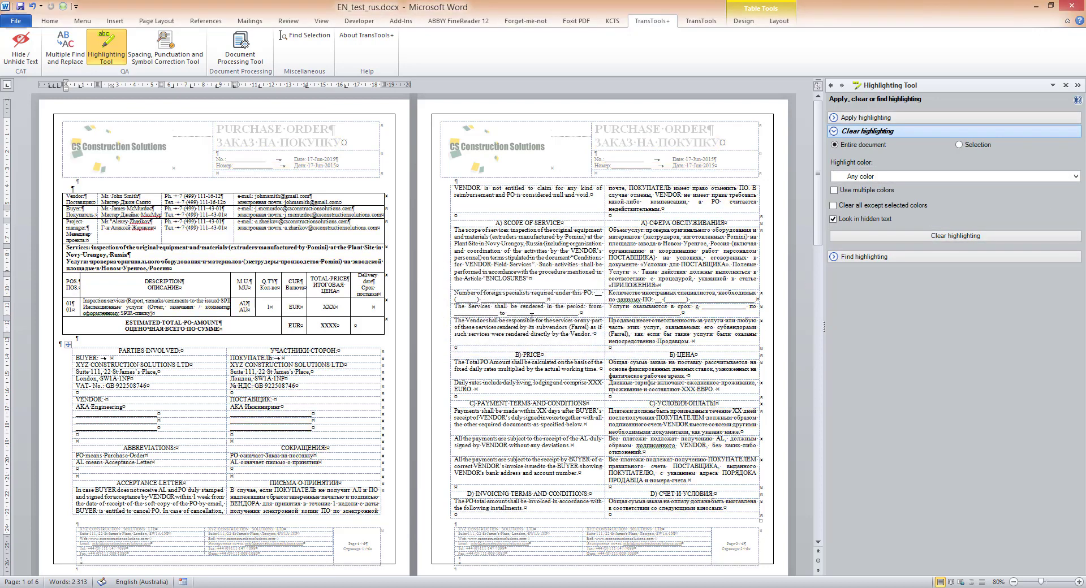